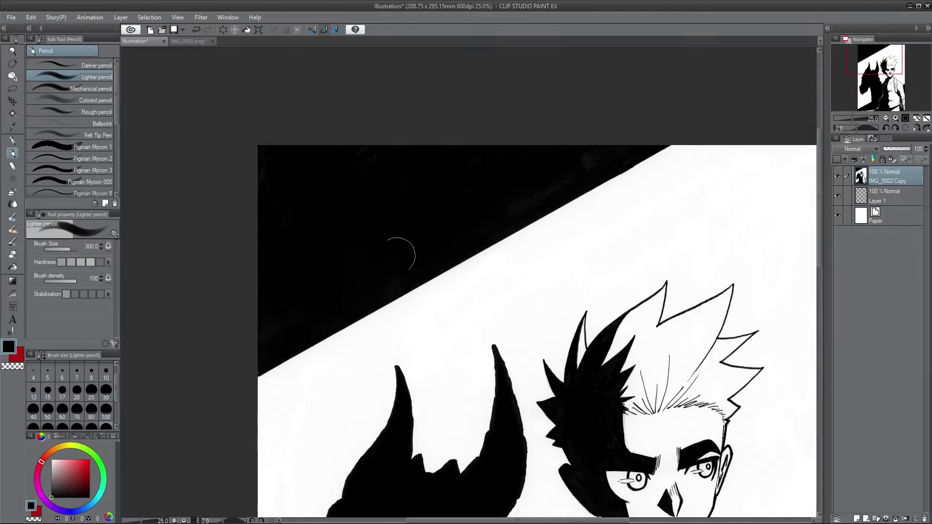
Step: Rename the line-art layer to lines, set it to Multiply, and apply a teal gradient to the bg layer
double_click(914, 182)
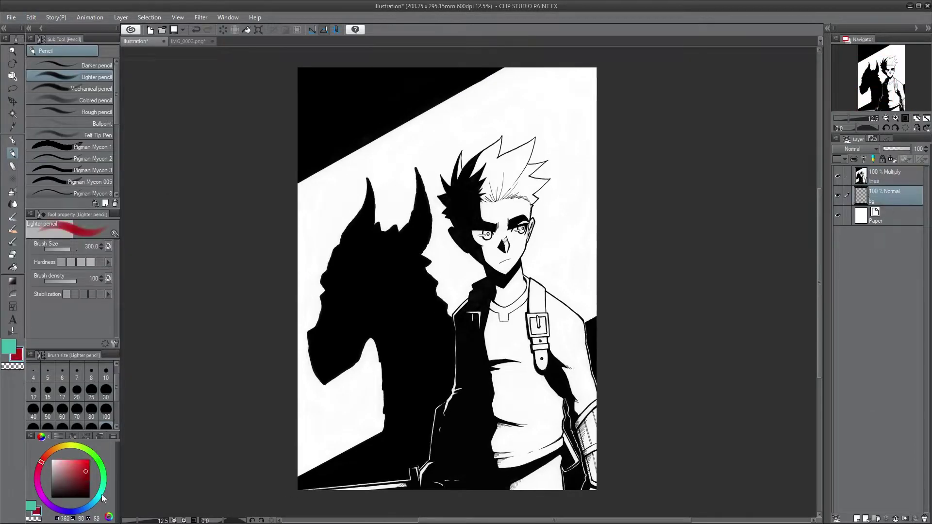
key("g")
left_click_drag(446, 314, 608, 313)
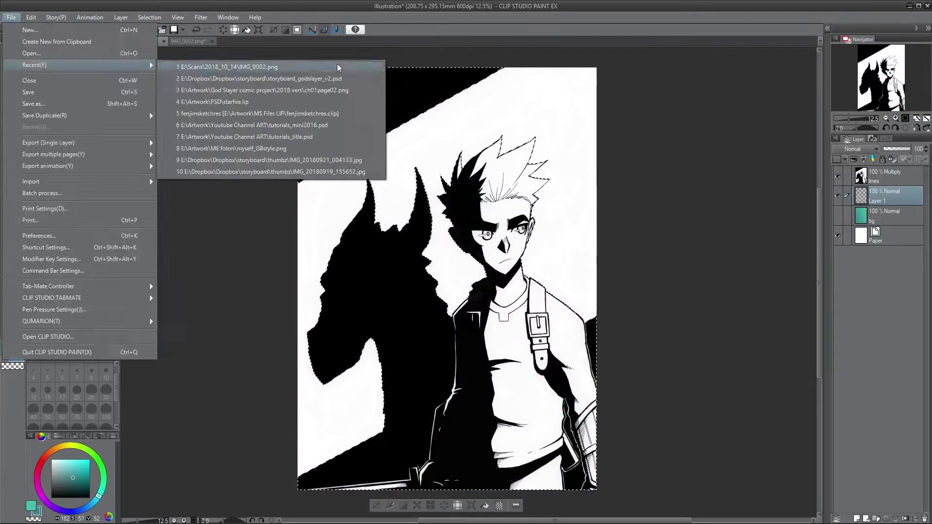
Step: Open the munchkin reference image and fill the selected character area with cream as a flat base on a new layer
key("ctrl+o")
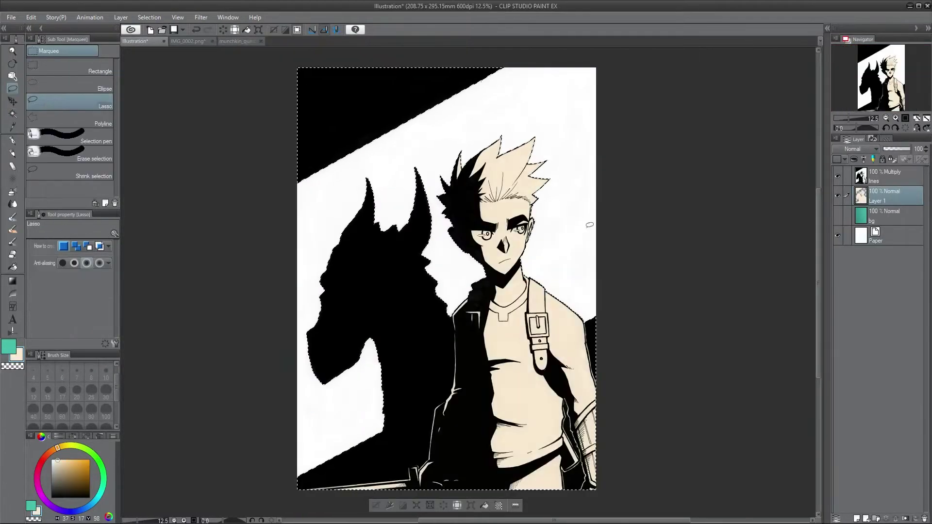
scroll(447, 291, "up", 1)
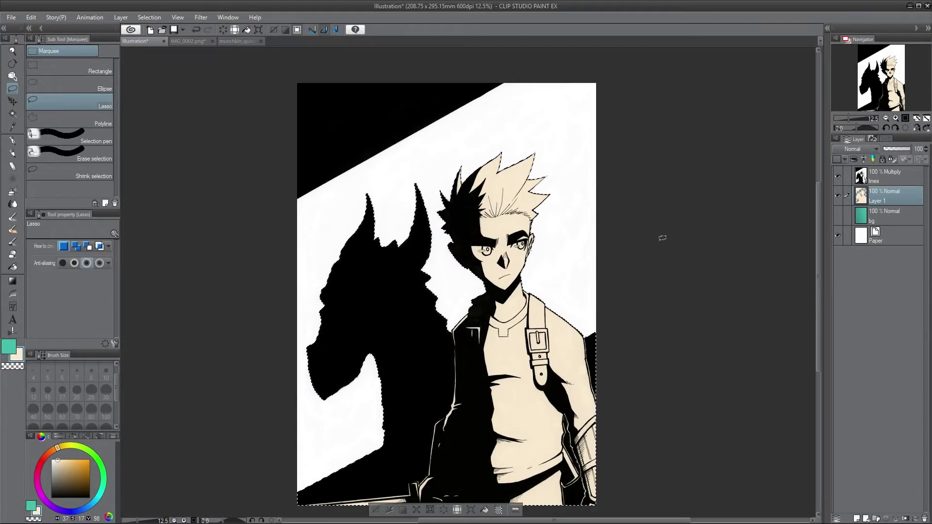
left_click_drag(420, 172, 245, 242)
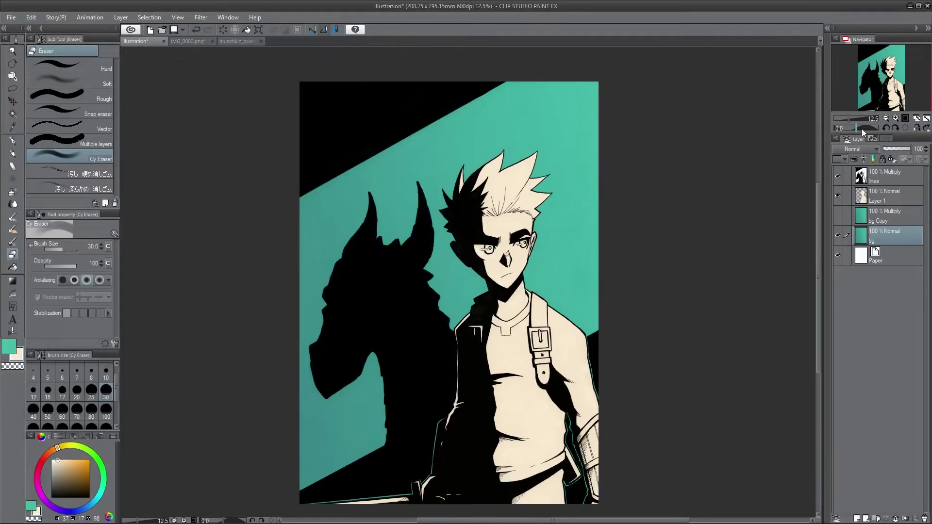
Step: Open the concept01 reference and colour the hair red up to the hairline on a layer clipped to the flats
key("ctrl+o")
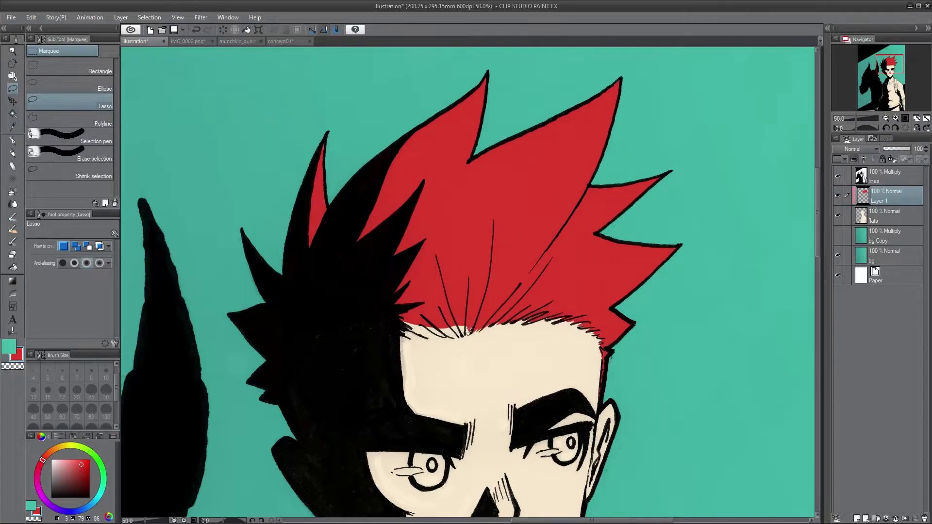
key("alt+bracketleft")
key("p")
key("j")
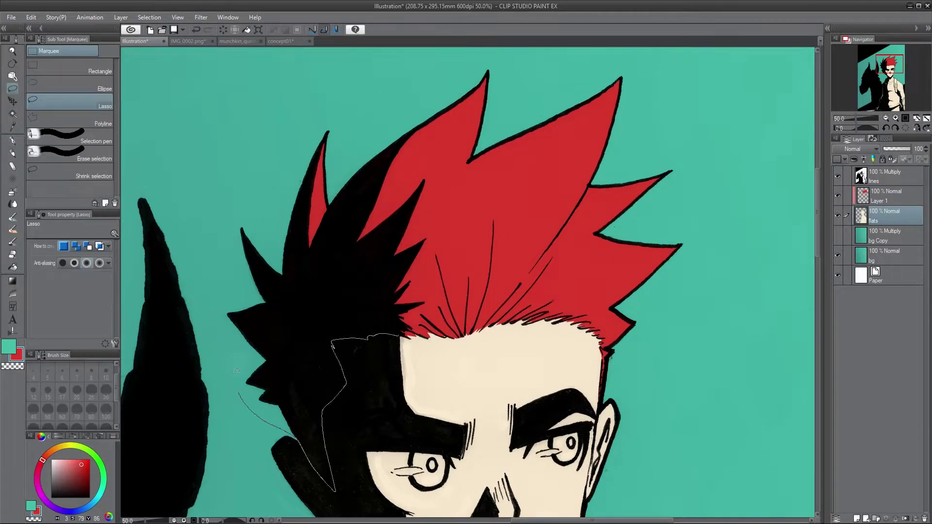
key("alt+bracketright")
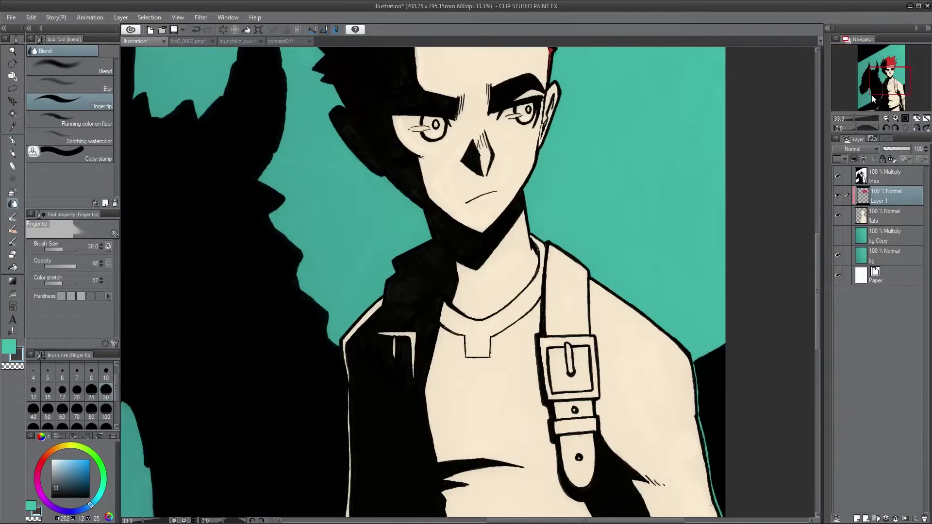
Step: Select the torso and arm area freehand and fill the clothing with dark grey on a new clipped layer
key("ctrl+shift+n")
key("m")
mouse_move(692, 339)
left_mouse_down()
mouse_move(532, 221)
mouse_move(315, 518)
left_mouse_up()
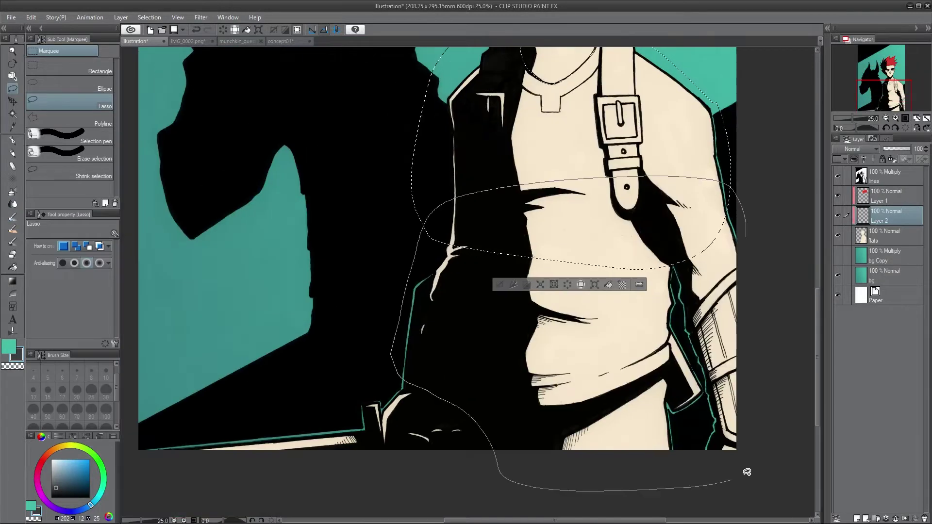
Step: Select the shirt's neckband and its square tab with the Lasso and fill them with a lighter blue-grey
left_click_drag(528, 186, 556, 222)
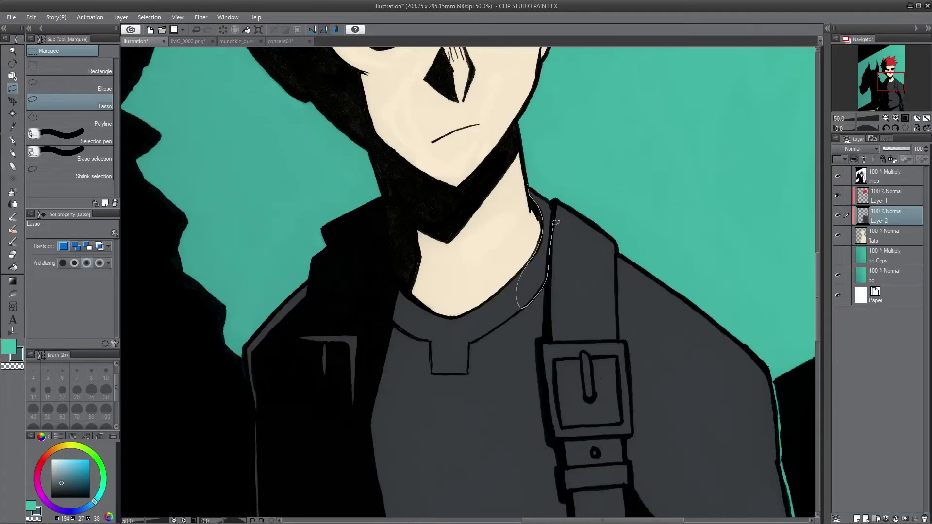
key("alt+Delete")
mouse_move(448, 334)
left_mouse_down()
mouse_move(384, 256)
mouse_move(469, 371)
left_mouse_up()
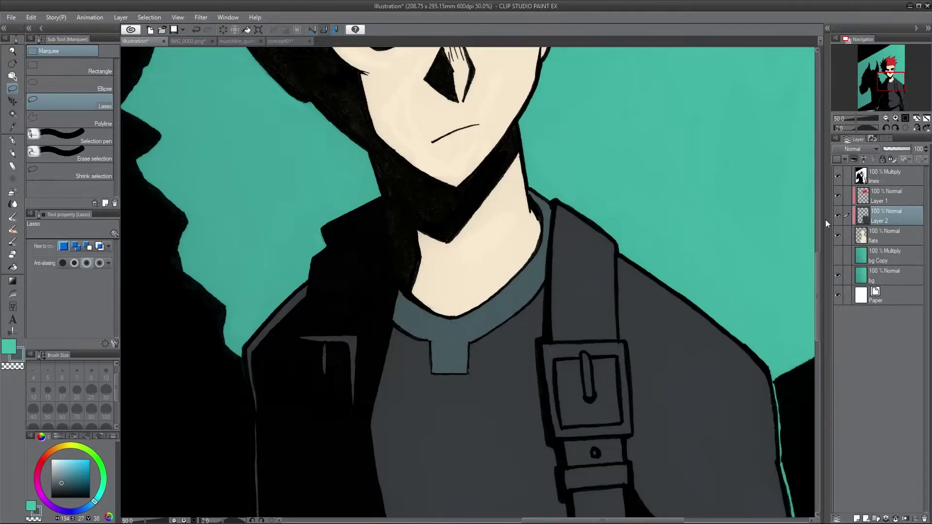
Step: Select both eyes with the Lasso and fill their whites with white on a new clipped layer above the flats
left_click_drag(626, 409, 625, 356)
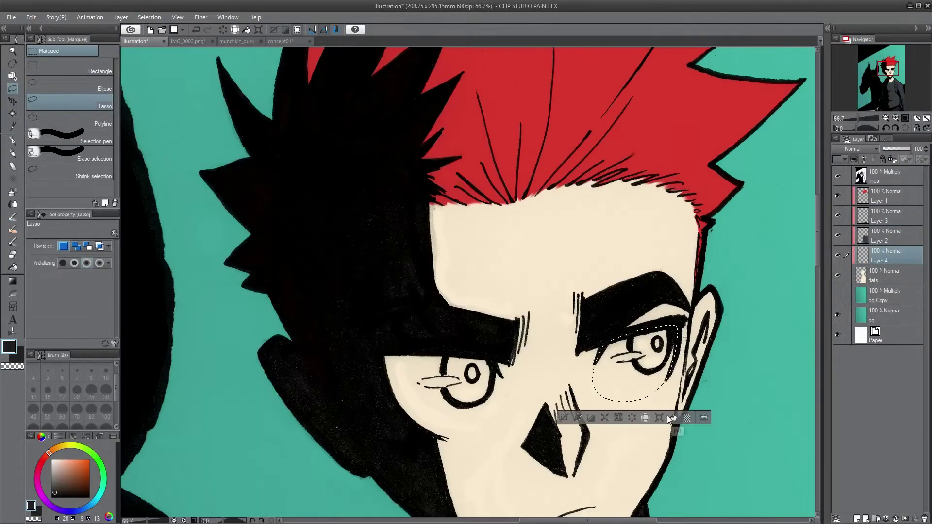
key("alt+Delete")
left_click_drag(507, 379, 383, 353)
key("alt+Delete")
left_click_drag(671, 383, 601, 389)
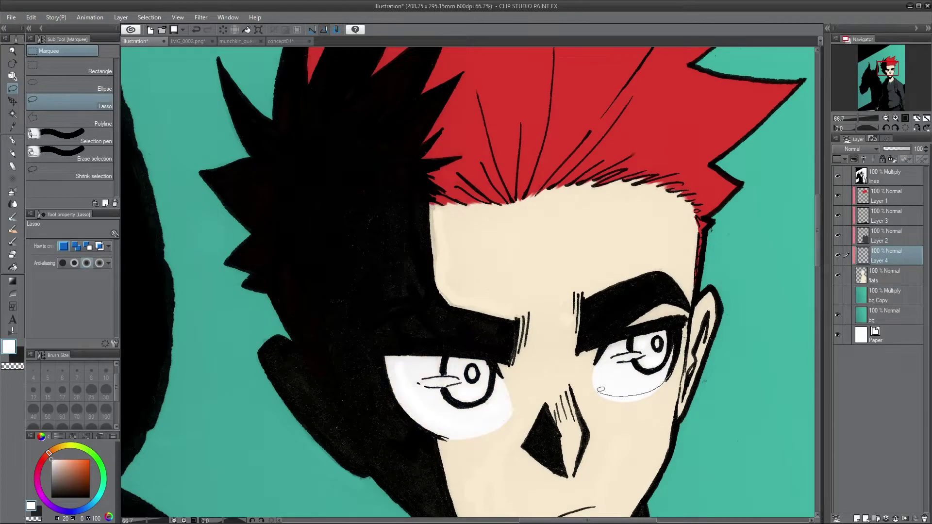
Step: Fill in the patchy black of the head and hair on the lines layer with the Lighter pencil, reduced to size 25
left_click(889, 176)
key("p")
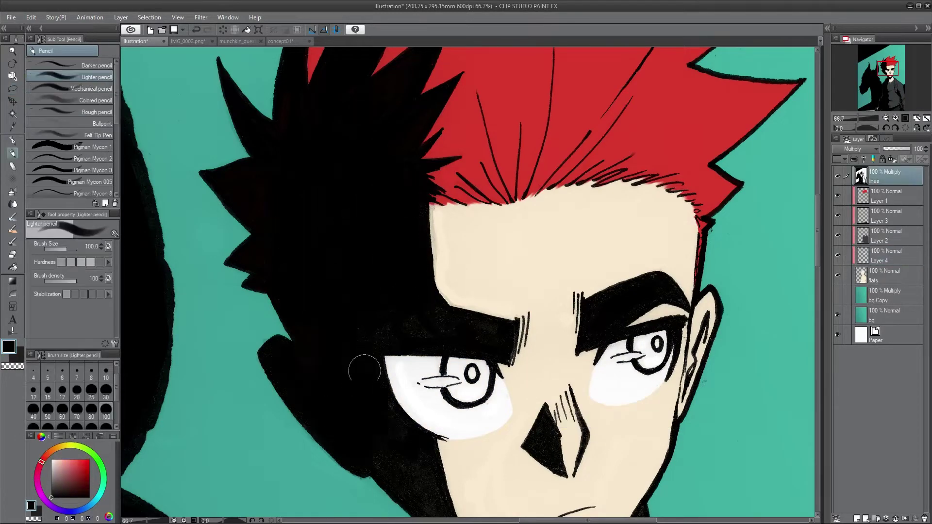
key("bracketleft")
key("bracketleft")
key("bracketleft")
scroll(449, 299, "down", 5)
left_click_drag(885, 78, 881, 64)
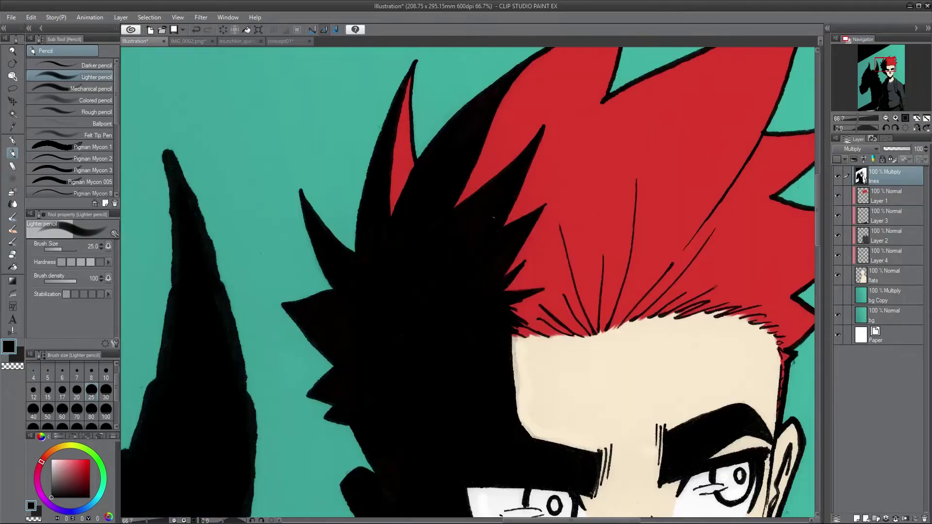
Step: Colour both irises golden yellow on the clipped layer that holds the eye whites
key("ctrl+minus")
left_click(886, 255)
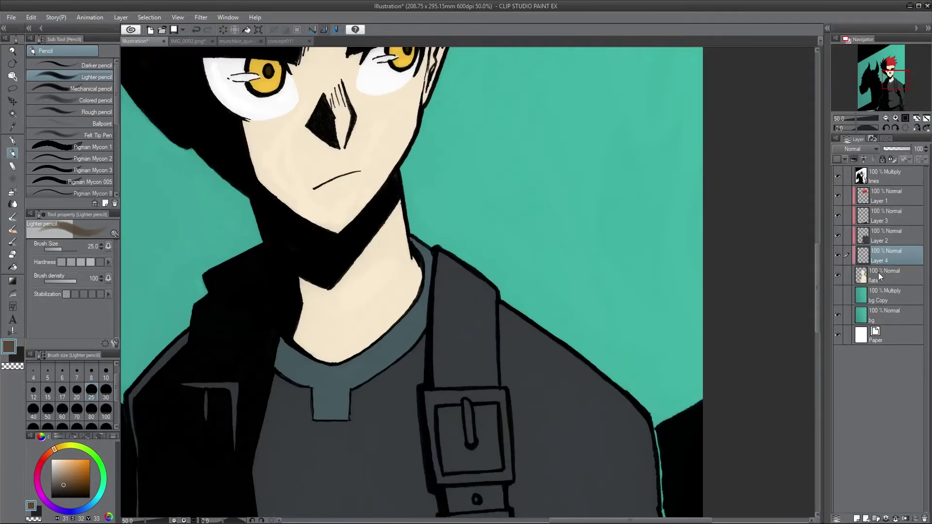
Step: Fill the shoulder strap with brown and its buckle frame with light grey on a new clipped layer
key("m")
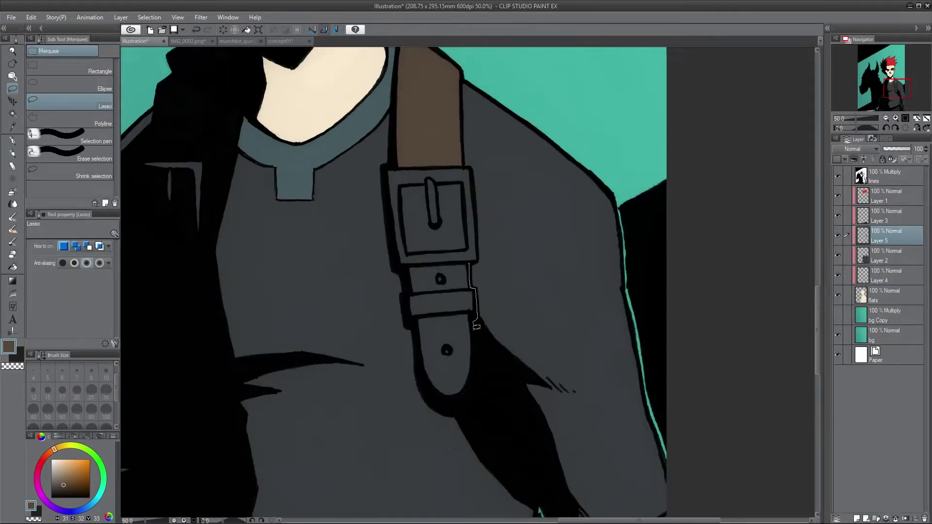
left_click_drag(476, 326, 473, 335)
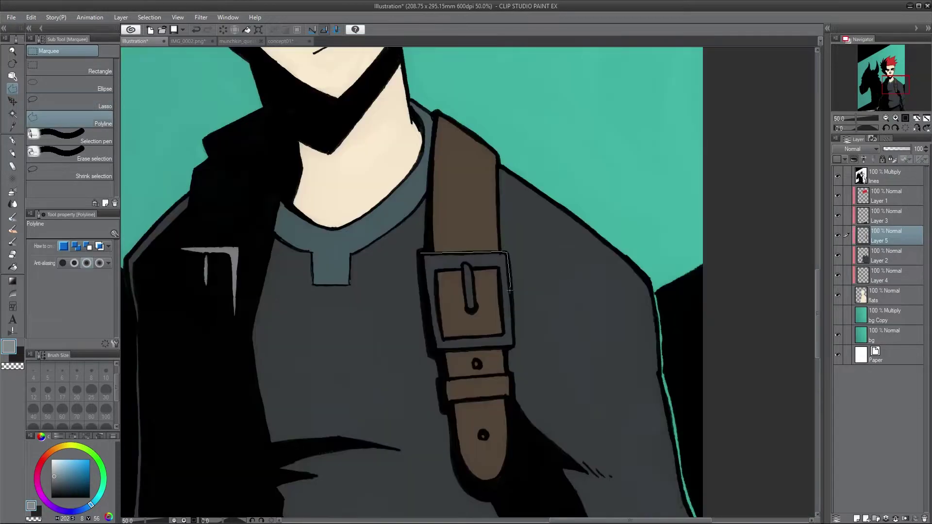
double_click(434, 349)
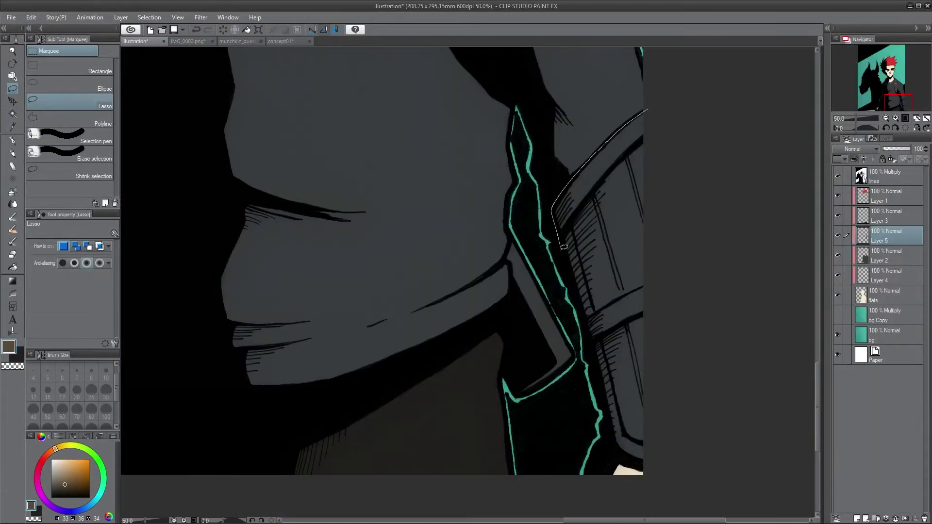
Step: Select the forearm bracer and fill it with brown, giving its rim and crossing band a separate brown shade
left_click_drag(554, 204, 572, 184)
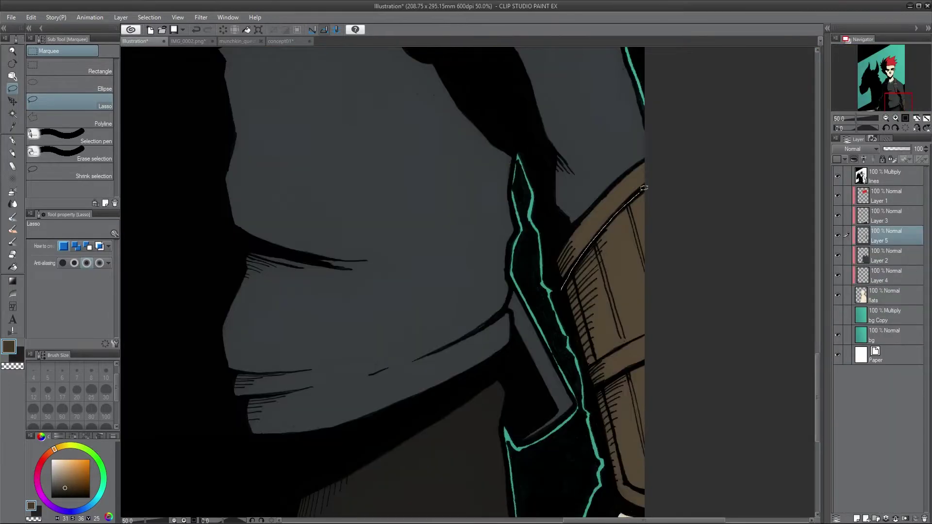
left_click_drag(582, 371, 658, 357)
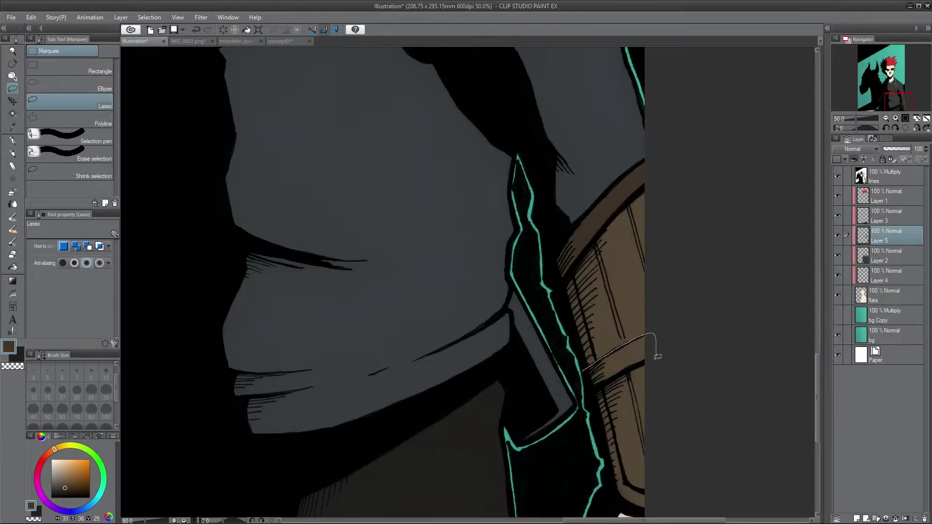
left_click_drag(563, 296, 572, 264)
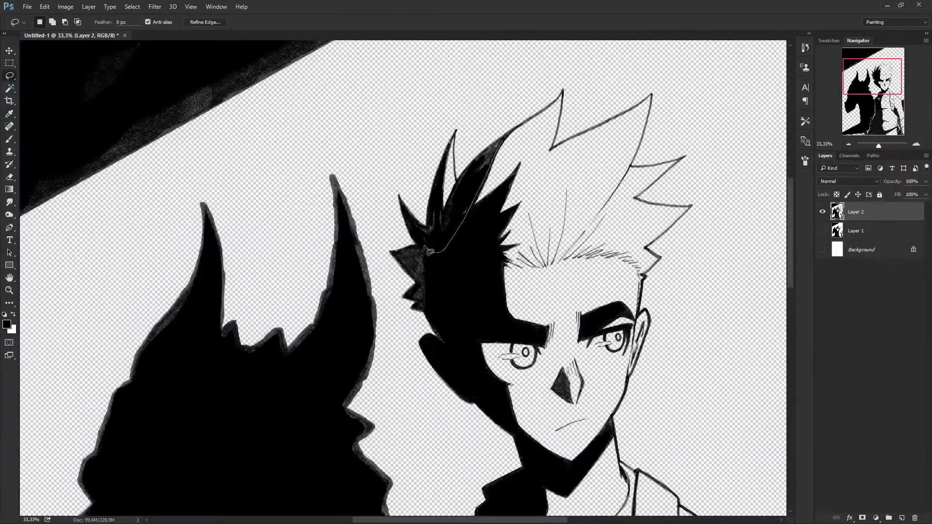
Step: Switch to Photoshop and fill the grainy black areas of the hair, jacket and lower figure with solid black on Layer 2
mouse_move(430, 252)
left_mouse_down()
mouse_move(423, 49)
mouse_move(398, 100)
mouse_move(541, 442)
mouse_move(439, 515)
left_mouse_up()
right_click(365, 120)
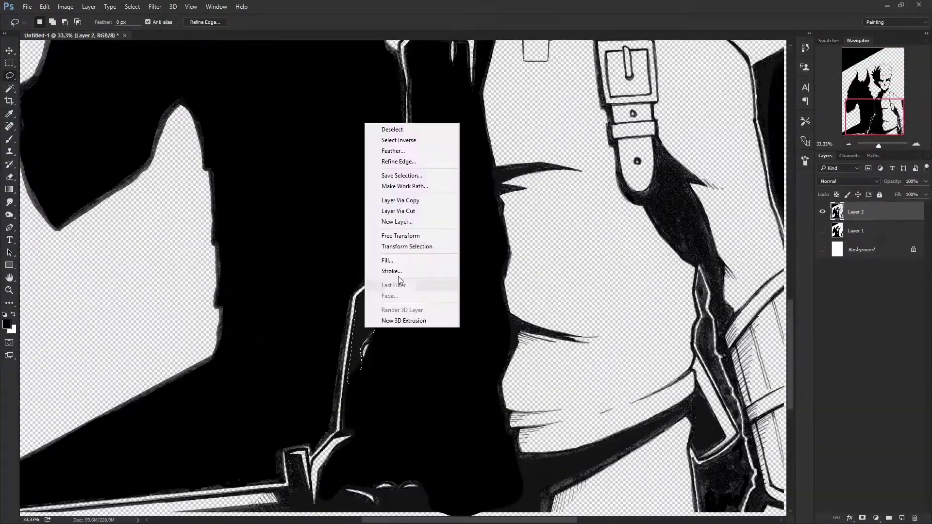
left_click_drag(722, 379, 727, 391)
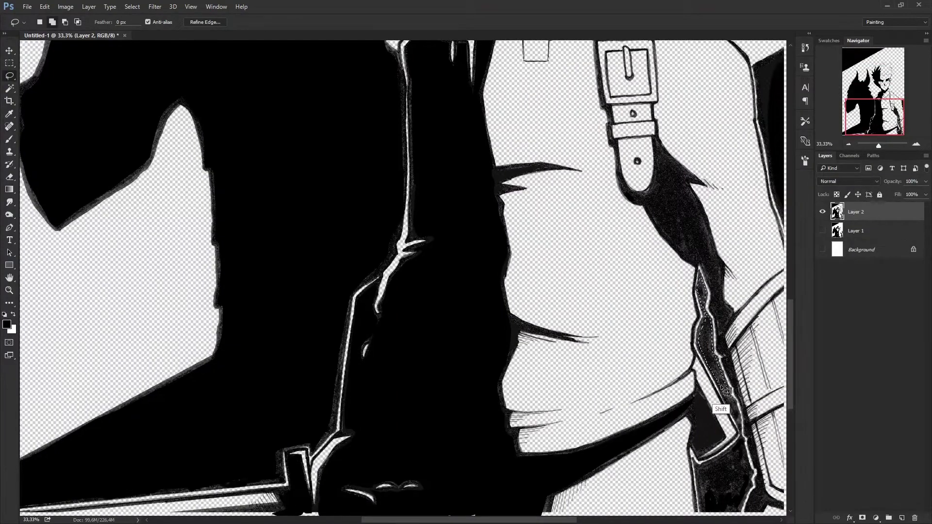
scroll(777, 320, "up", 3)
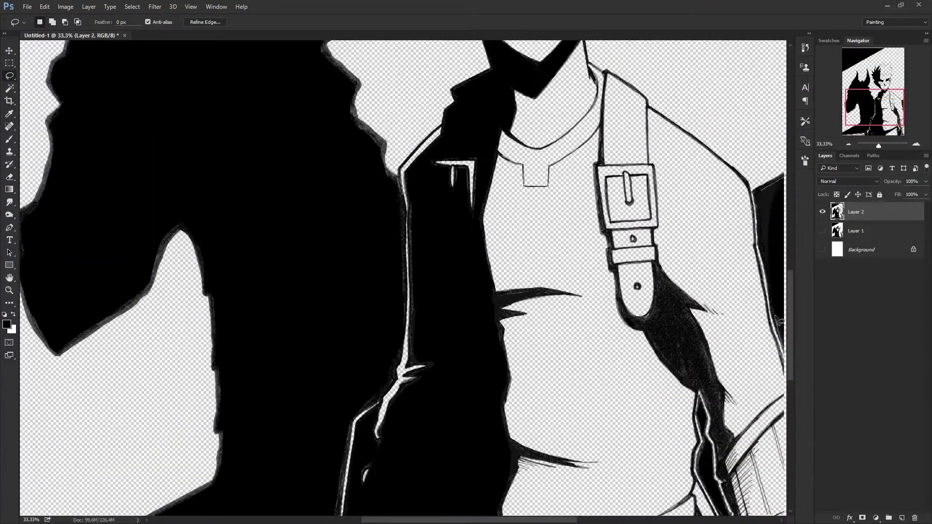
scroll(680, 320, "down", 3)
scroll(679, 321, "up", 10)
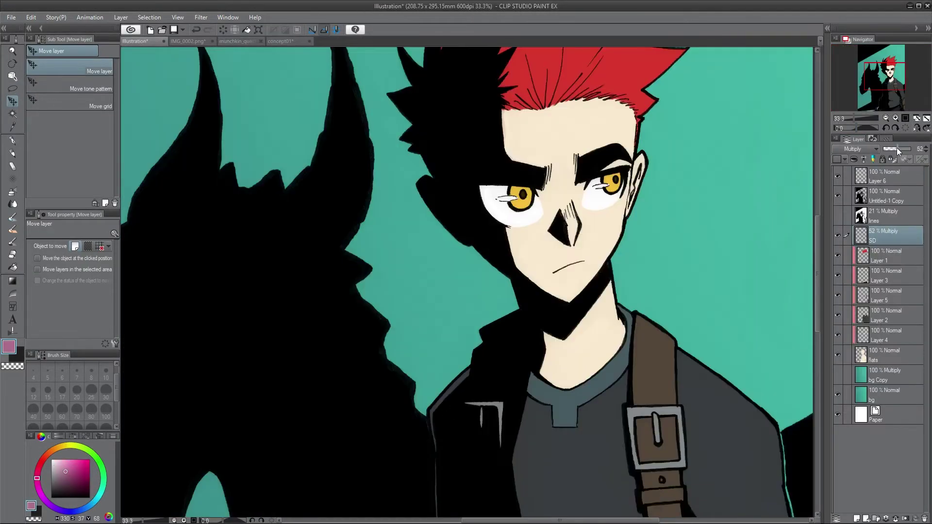
Step: Switch back to Clip Studio Paint, set the SD layer's opacity to 39, and shade the eyes, nose and jaw edge in mauve
left_click_drag(898, 151, 893, 151)
scroll(579, 90, "up", 2)
key("p")
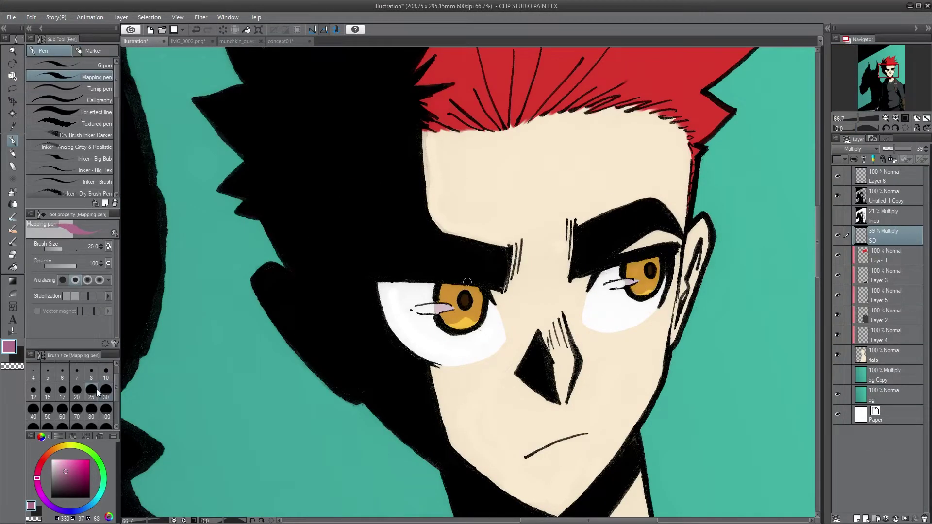
key("e")
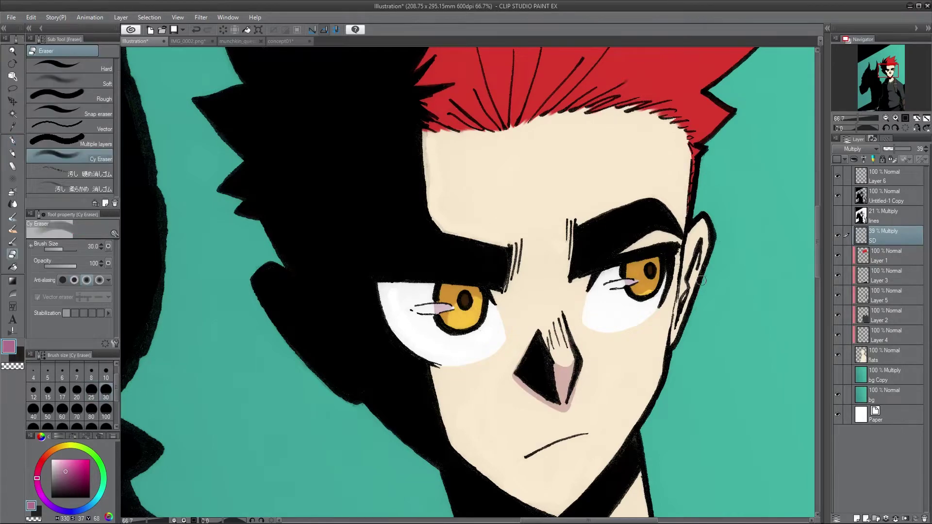
key("p")
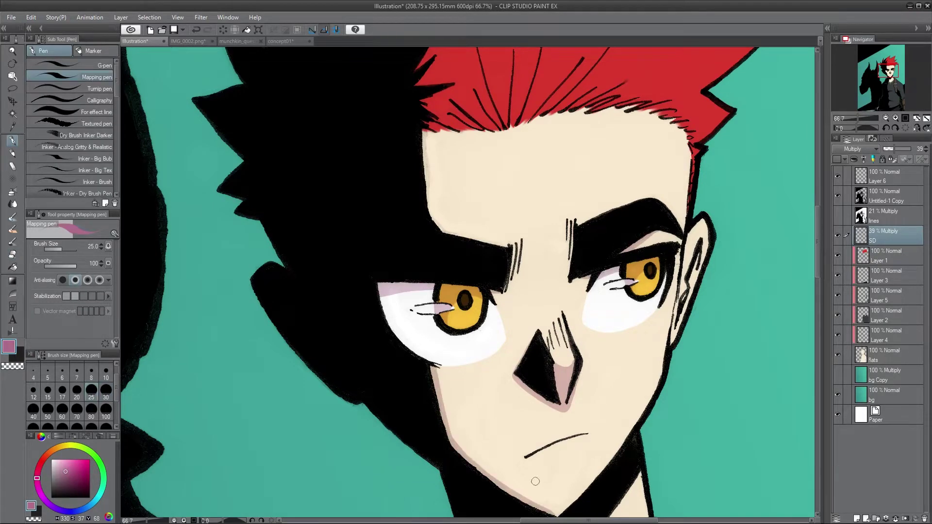
Step: Shade the red hair along the black shadow edge on the SD layer using the Lighter pencil at size 25
scroll(535, 481, "up", 8)
key("p")
right_click(832, 232)
key("Escape")
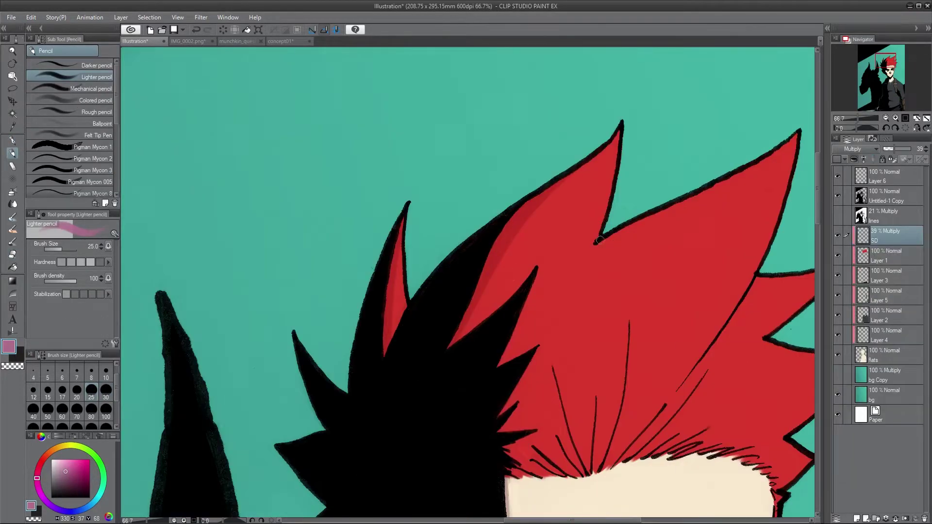
Step: Add mauve shading to the neck, neckband, strap buckle and jacket pocket trim on the SD layer
scroll(600, 240, "down", 10)
scroll(608, 318, "down", 5)
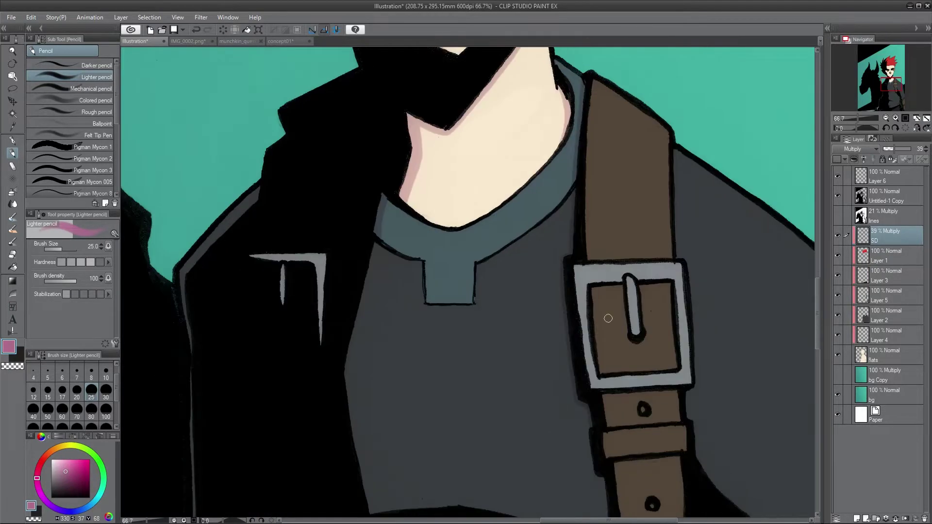
scroll(594, 302, "down", 6)
scroll(594, 302, "up", 5)
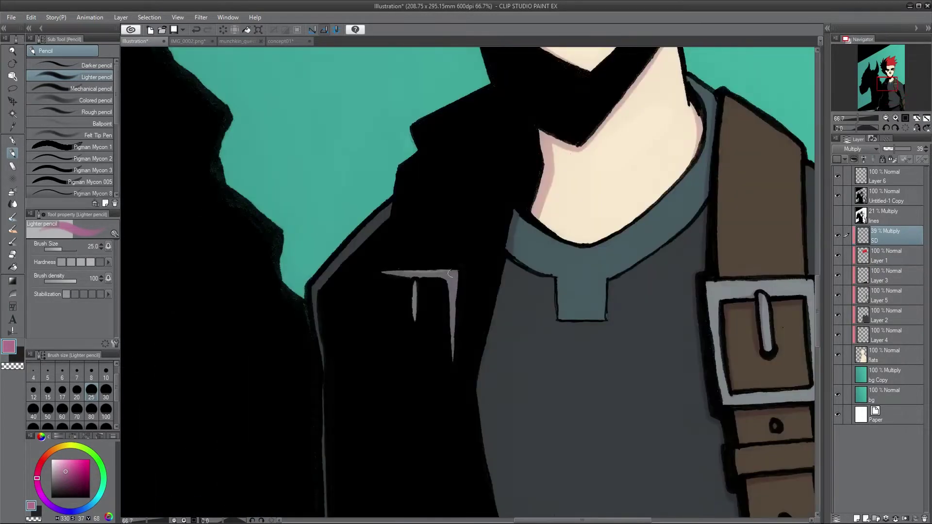
Step: Enlarge the Lighter pencil to size 60 and shade the lower clothing, then refine the shirt folds at size 30
scroll(465, 313, "down", 15)
key("bracketright")
key("bracketright")
key("bracketright")
key("bracketright")
scroll(465, 314, "up", 12)
scroll(713, 224, "down", 1)
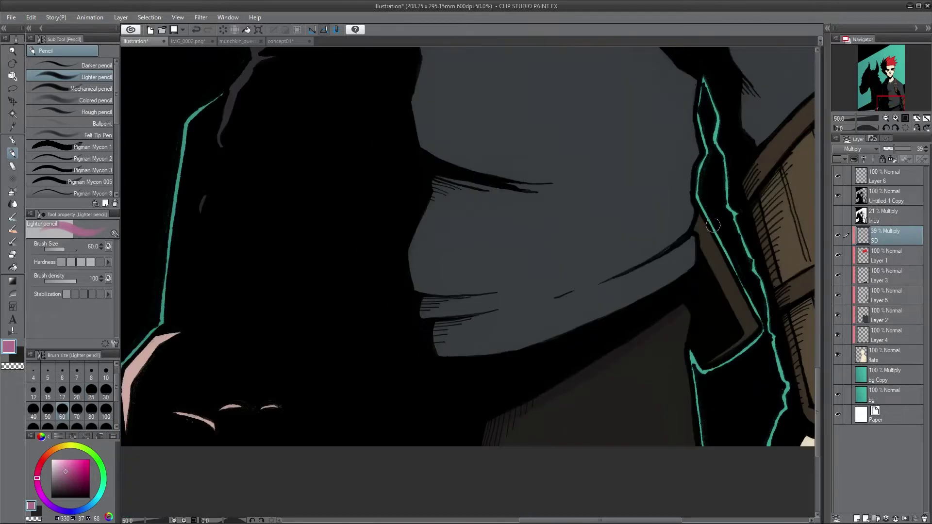
scroll(566, 186, "down", 7)
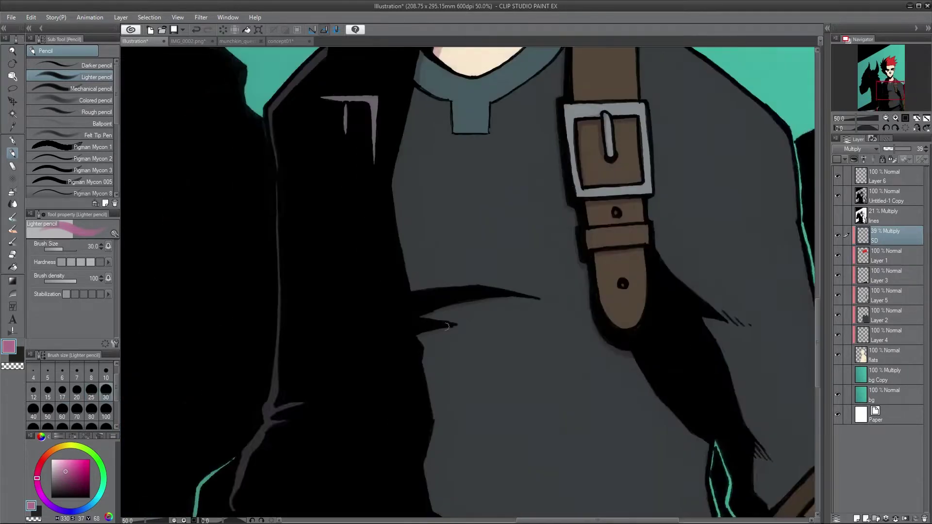
scroll(713, 225, "up", 3)
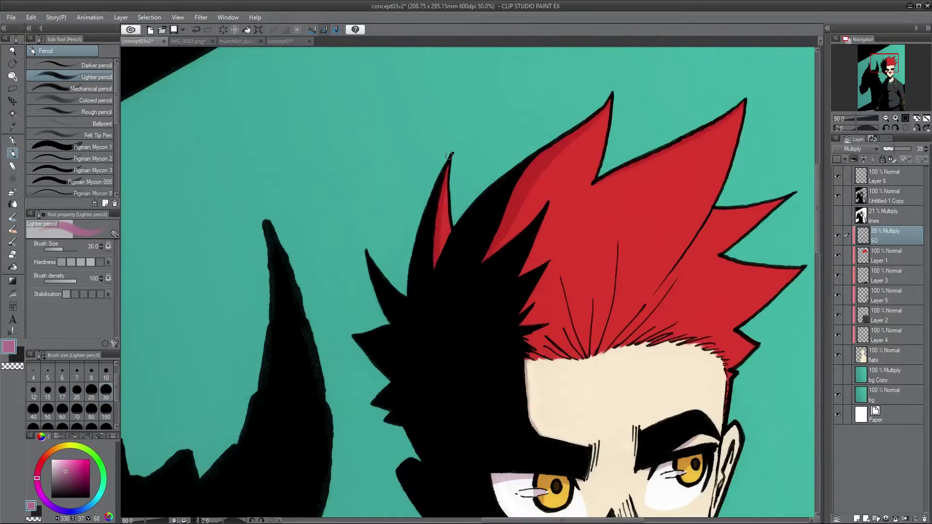
Step: Shade the right-hand hair spikes and the shirt folds beside the wooden bracer on the SD layer with the Lighter pencil
left_click_drag(766, 349, 659, 249)
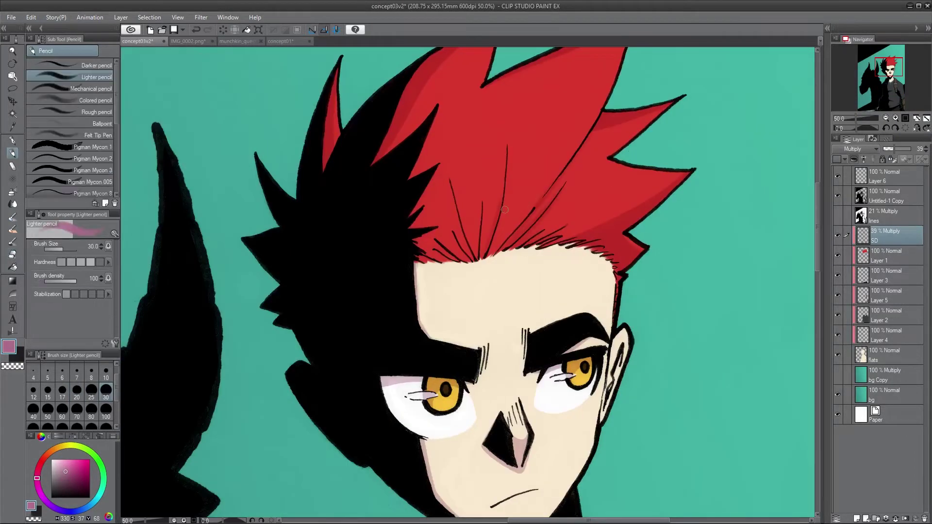
scroll(469, 284, "down", 5)
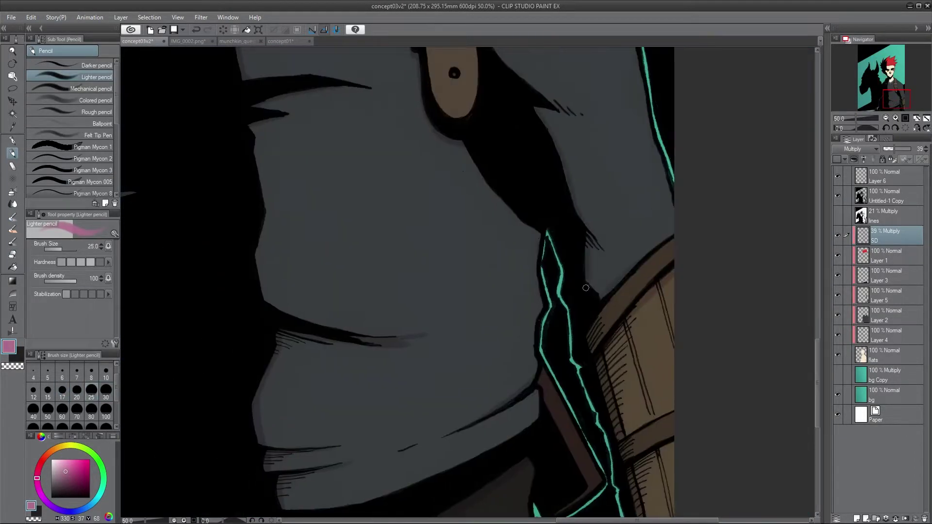
left_click_drag(469, 284, 371, 78)
scroll(365, 276, "up", 5)
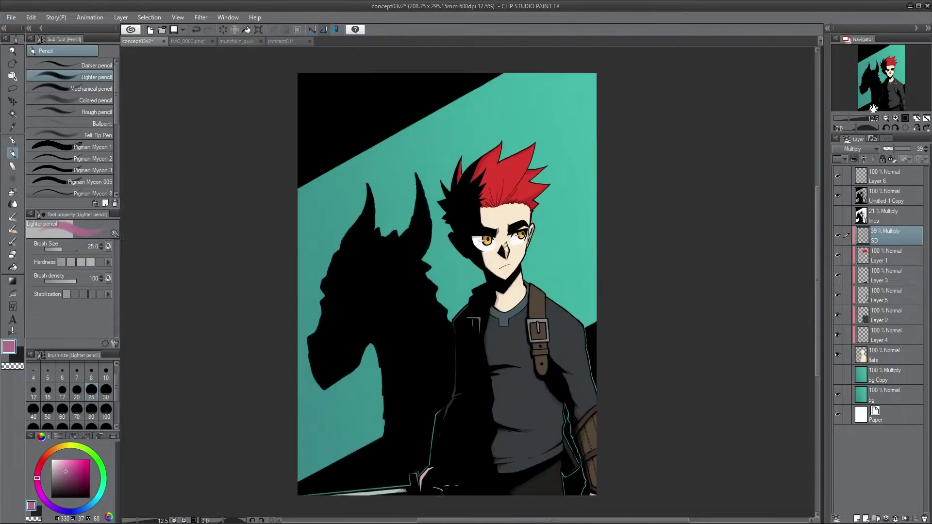
Step: Duplicate the Untitled-1 Copy ink layer and apply a Gaussian blur of 28.78 to the duplicate
left_click(886, 117)
left_click(886, 117)
left_click(884, 195)
left_click(201, 17)
left_click(311, 53)
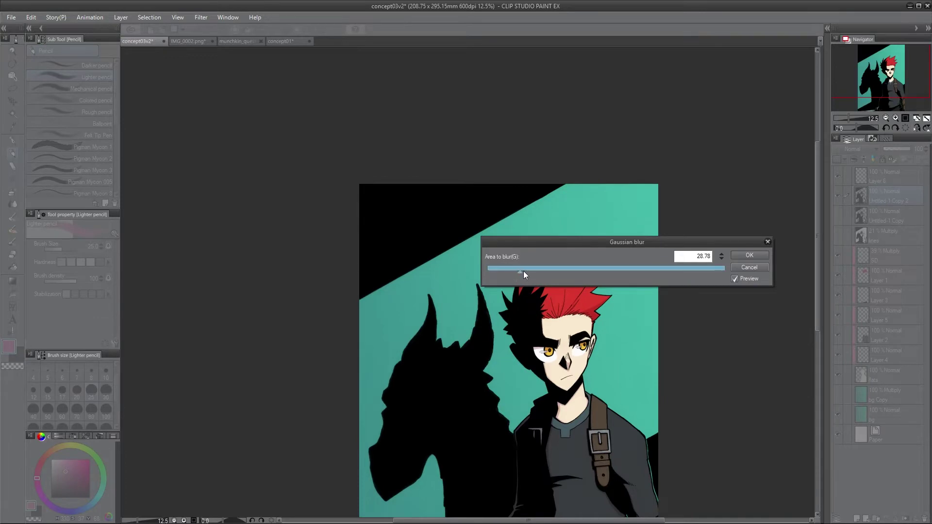
key("Return")
Step: Make another sharp ink copy and lasso out its creature and diagonal background shadow, keeping only the character's inks
scroll(680, 194, "up", 2)
key("m")
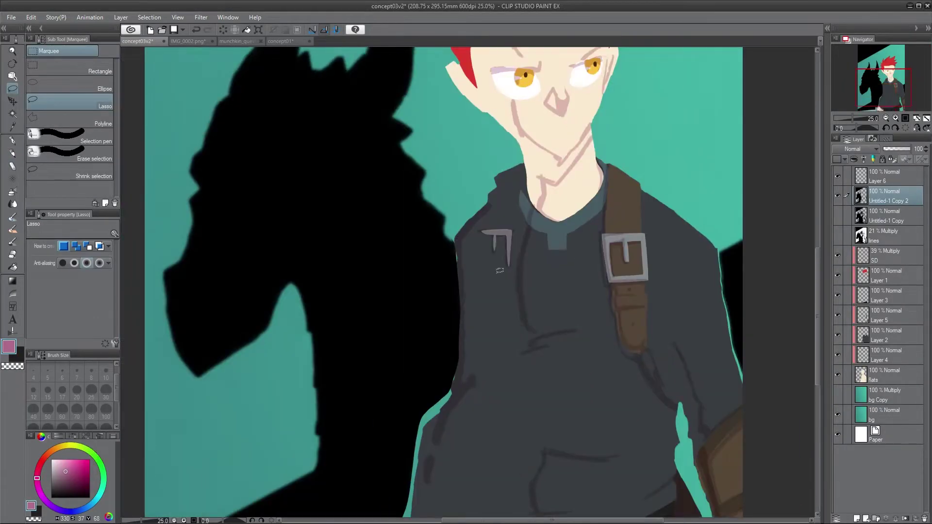
left_click_drag(458, 265, 460, 281)
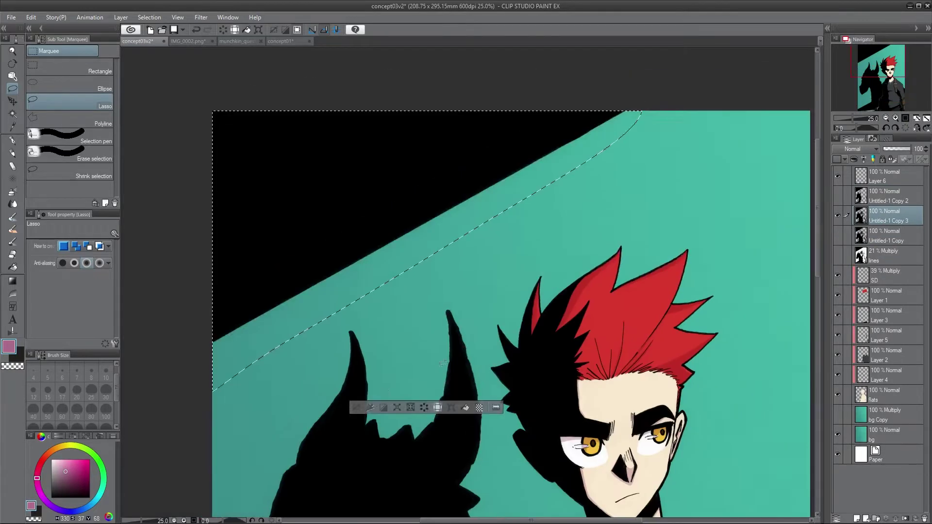
scroll(523, 196, "up", 2)
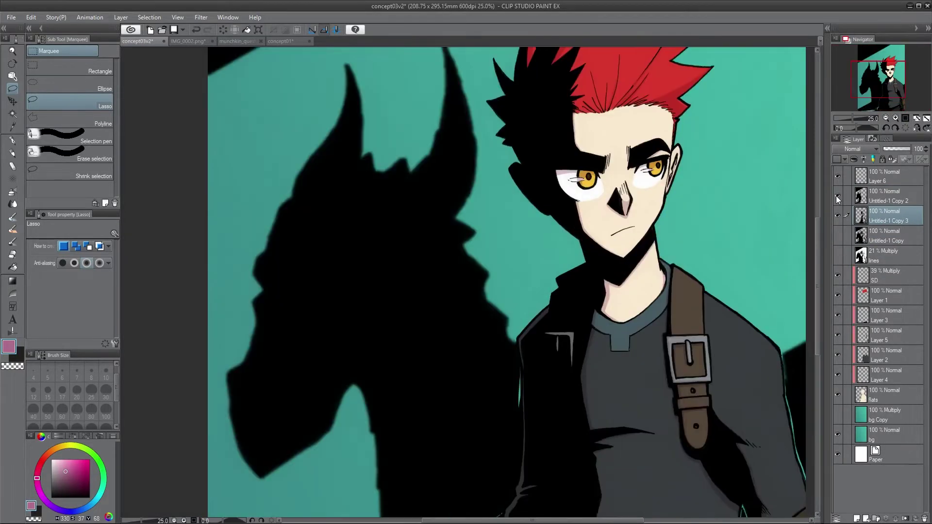
Step: Move the blurred Untitled-1 Copy 2 layer beneath the flats layer and ready the Cy Eraser on it
key("p")
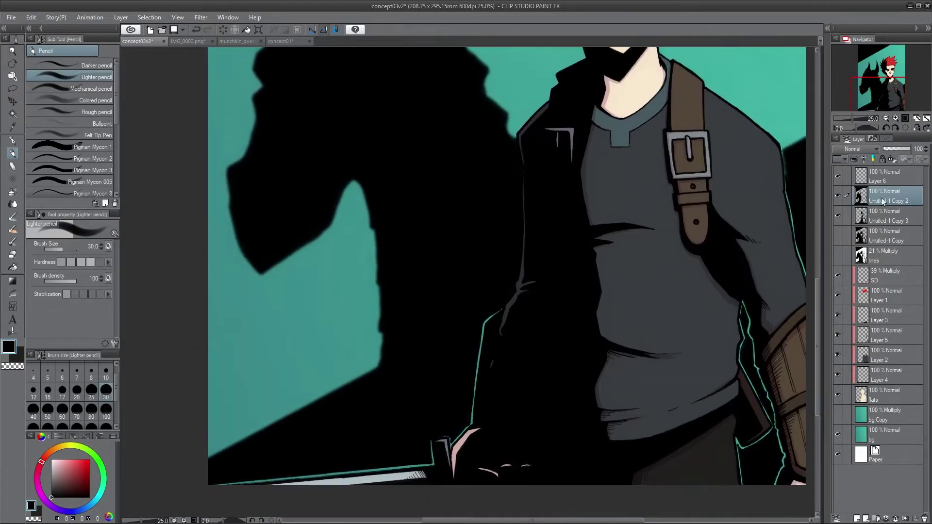
left_click_drag(882, 197, 838, 394)
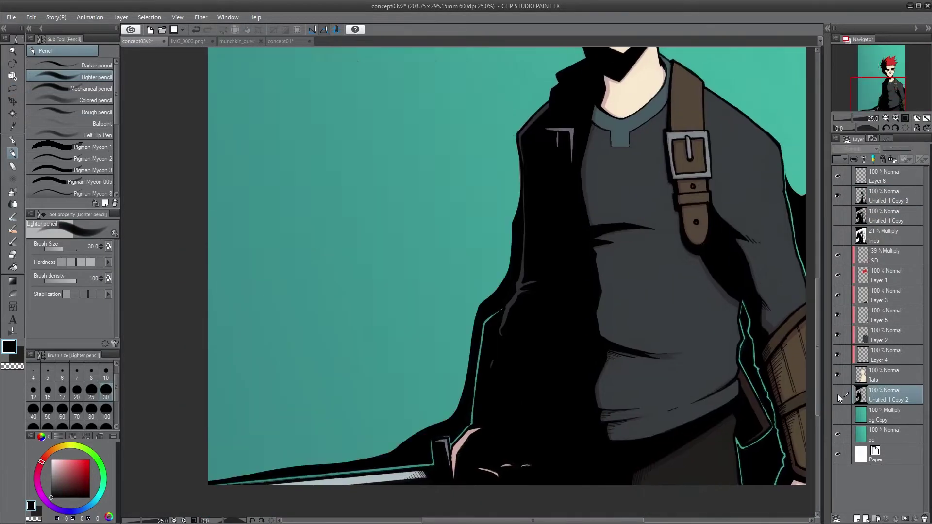
key("e")
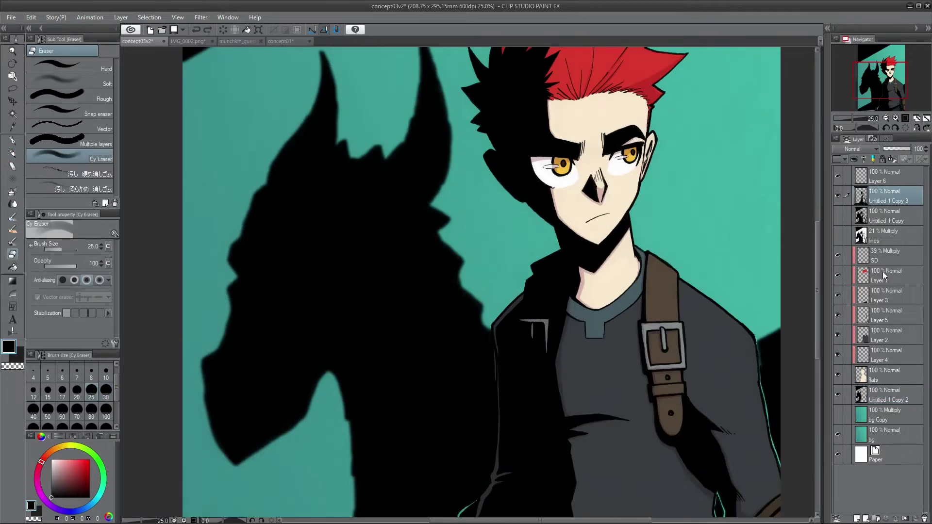
left_click(883, 375)
left_click(884, 394)
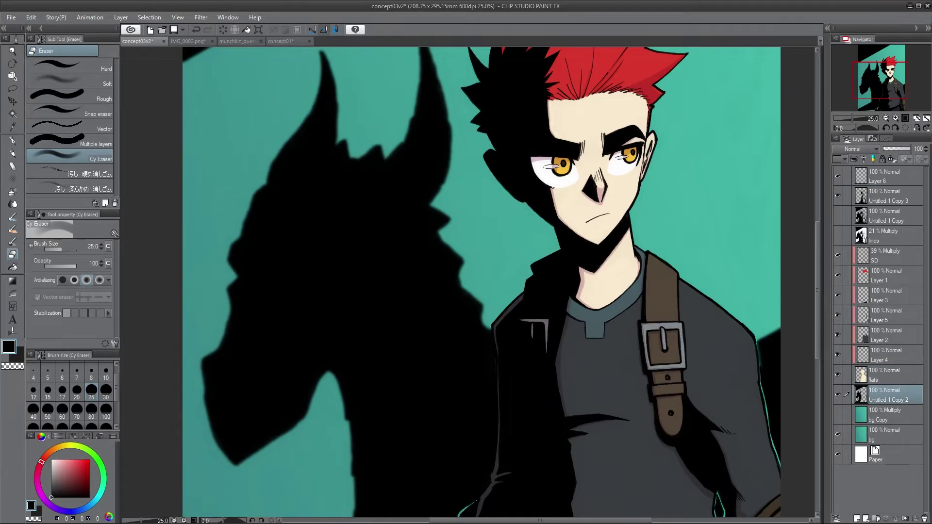
Step: Retouch the character's ink contour on Untitled-1 Copy 3 and toggle that layer's visibility to compare it with the blurred shadow
key("p")
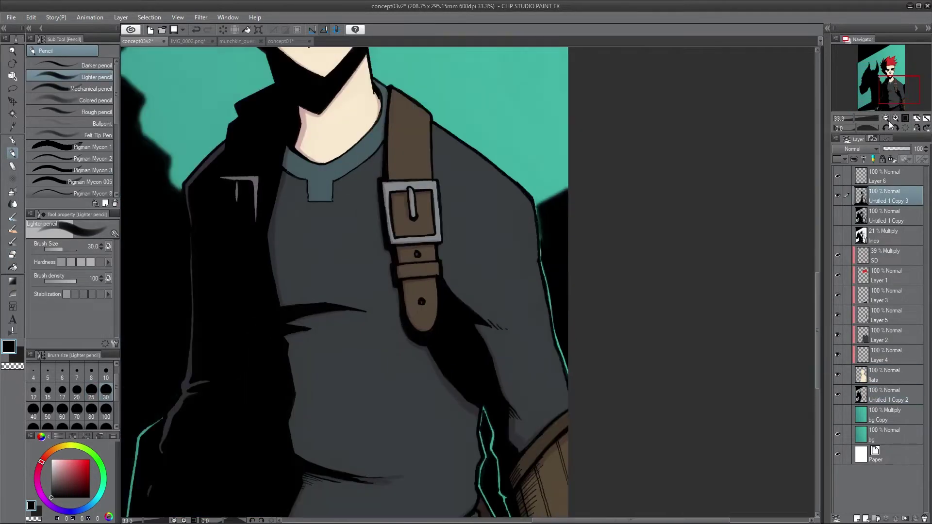
key("j")
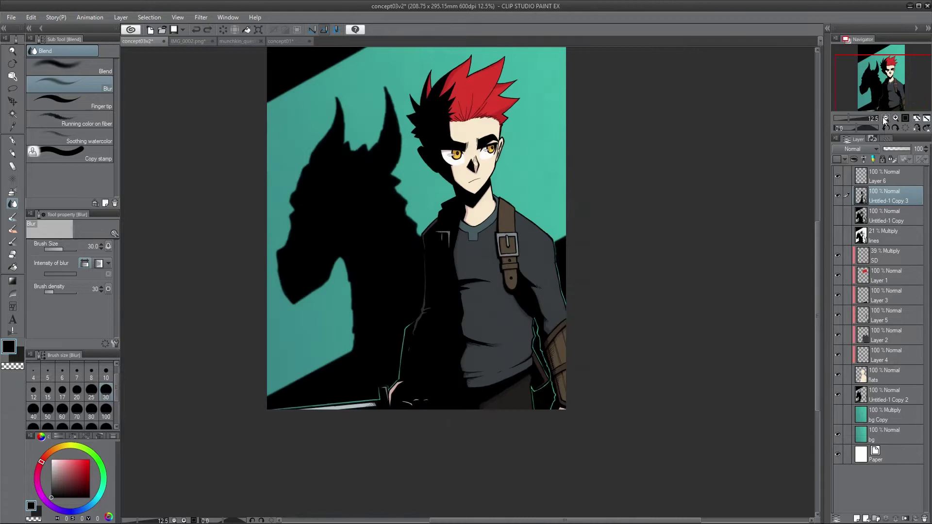
left_click(838, 197)
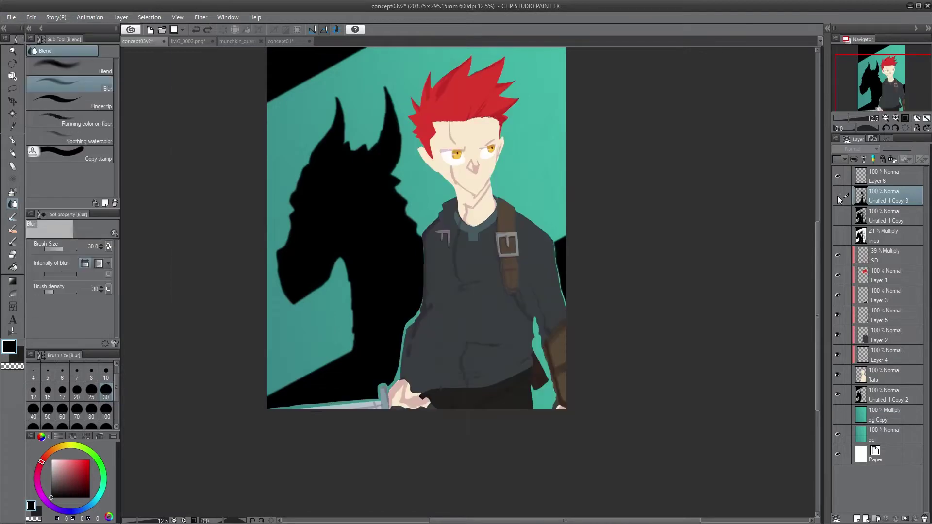
left_click(838, 197)
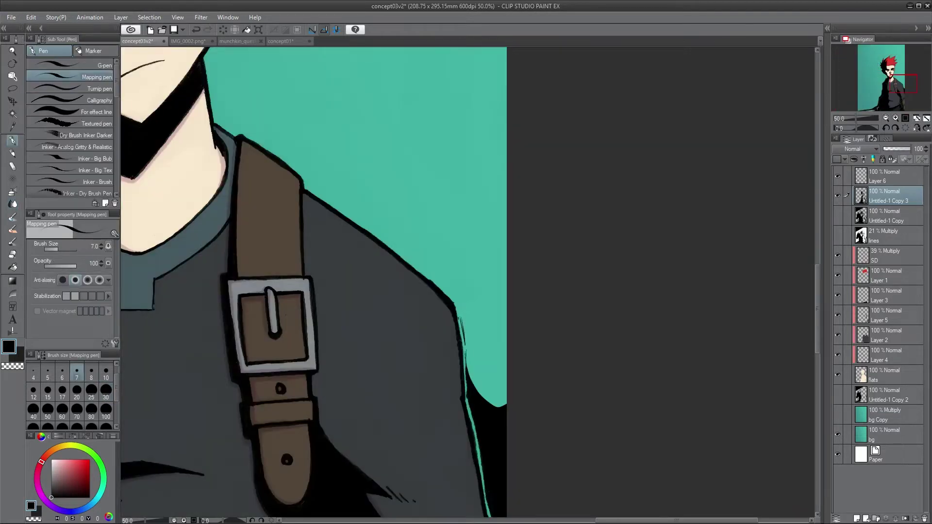
Step: Clean up the blurred shadow around the character on Untitled-1 Copy 2 with the Cy Eraser at size 100
left_click(884, 395)
key("e")
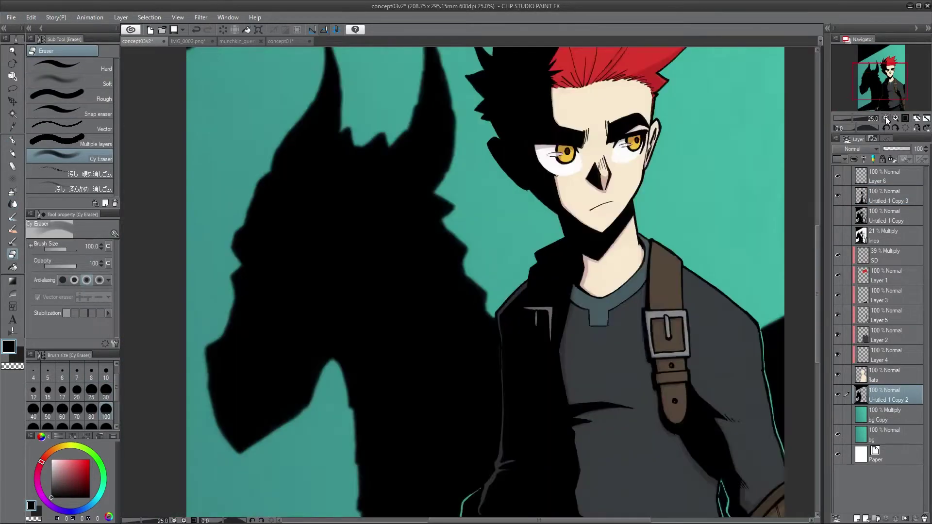
left_click(880, 194)
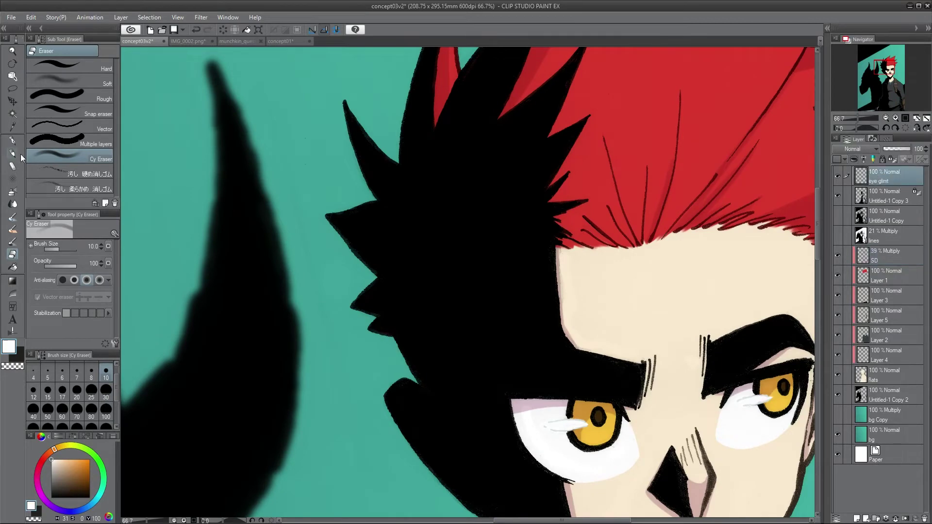
Step: Dot a white glint in the eye on the eye glint layer and add white hair and face highlights on the light layer
left_click(12, 154)
left_click(608, 412)
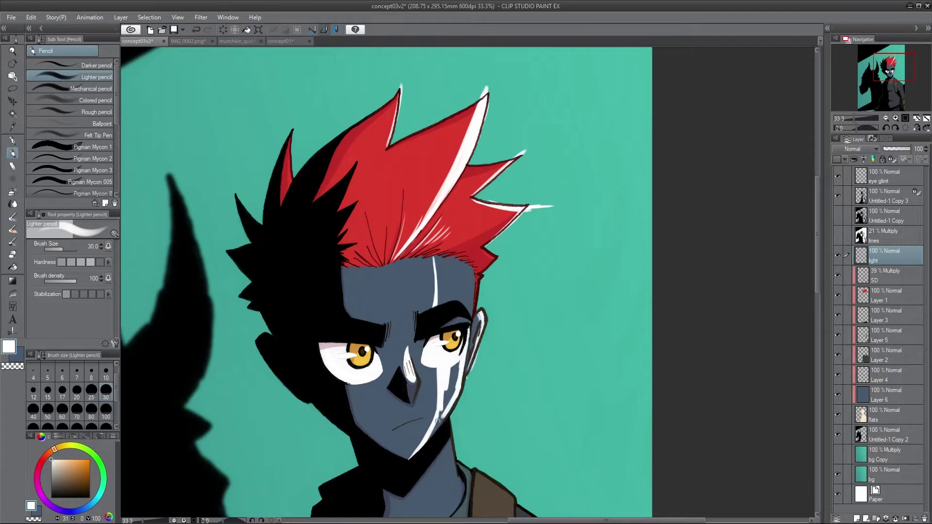
key("j")
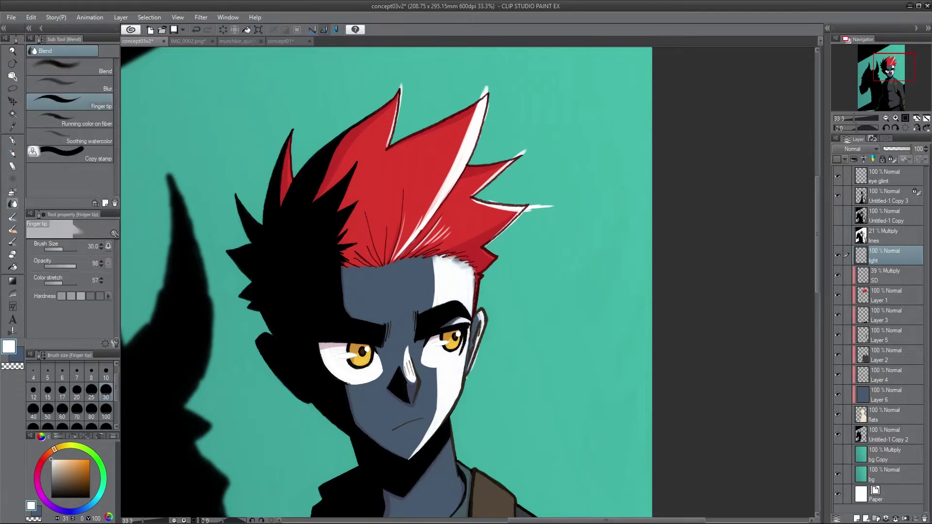
Step: Paint white rim highlights along the strap, shoulder and sleeve on the light layer at size 40, with finer touches at size 12
left_click(13, 154)
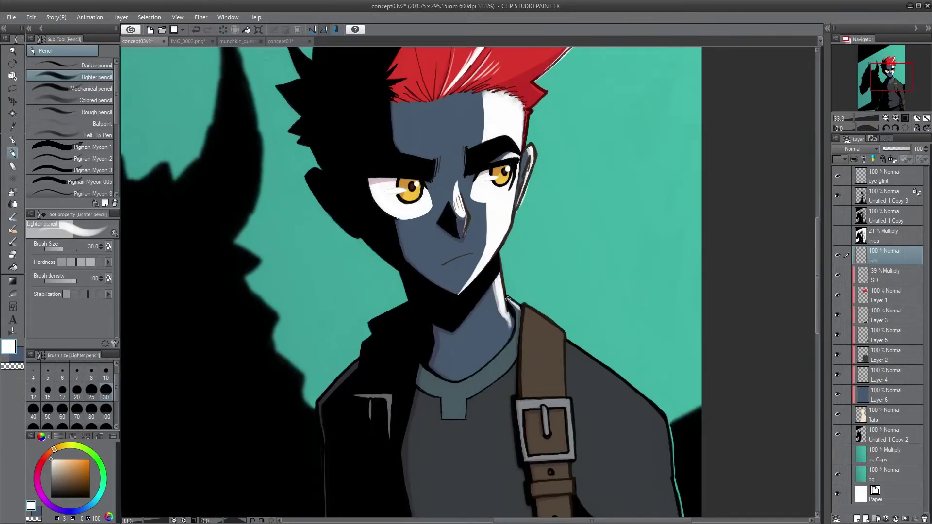
left_click_drag(567, 339, 662, 417)
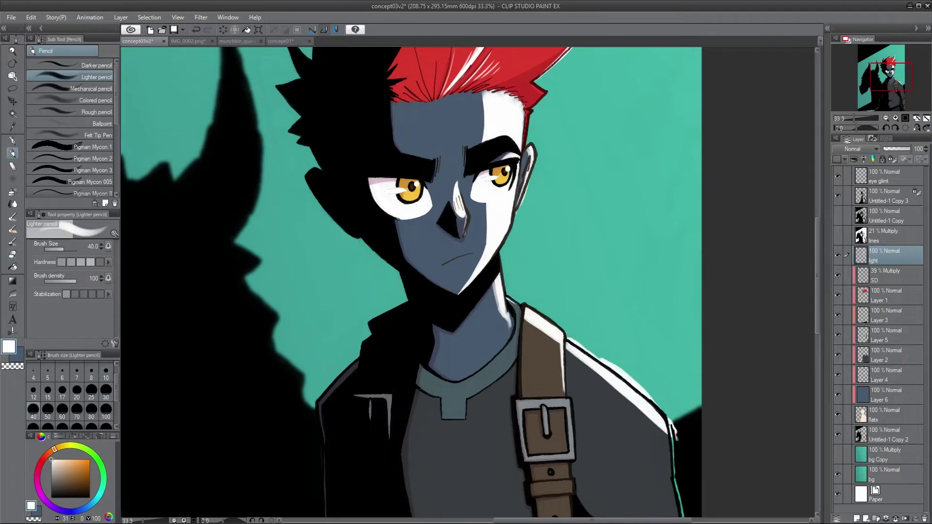
left_click_drag(676, 461, 642, 330)
left_click_drag(669, 513, 710, 322)
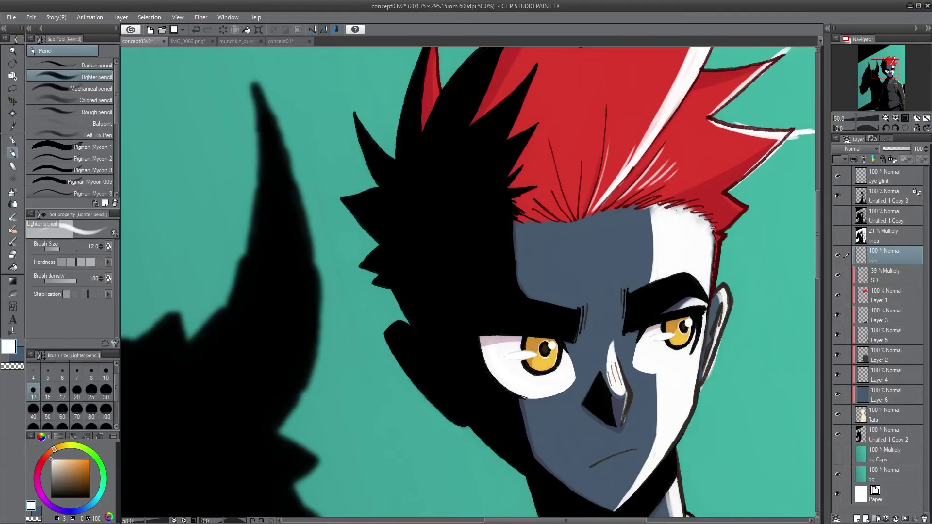
left_click_drag(736, 216, 665, 335)
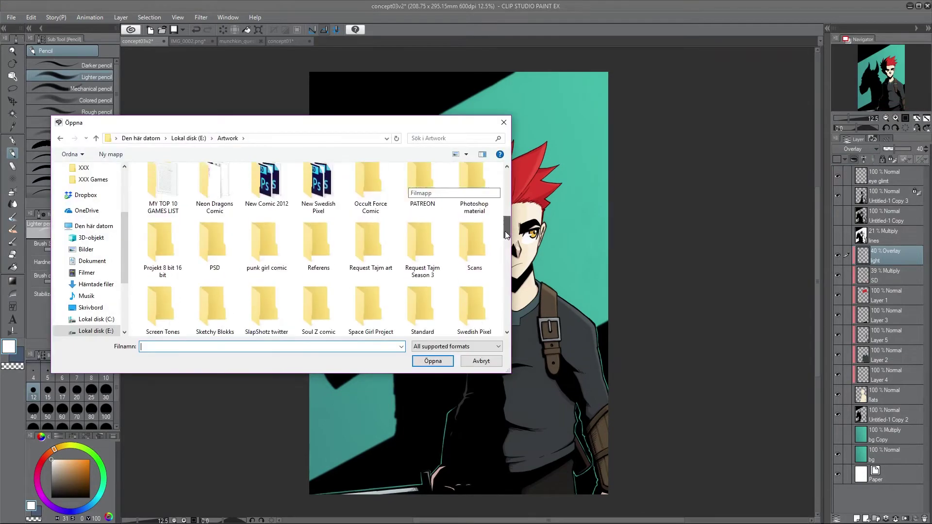
Step: Open Castle-Wall-Textures-1.jpg, place it beneath the blurred shadow layer and stretch it across the upper background
scroll(505, 204, "down", 1)
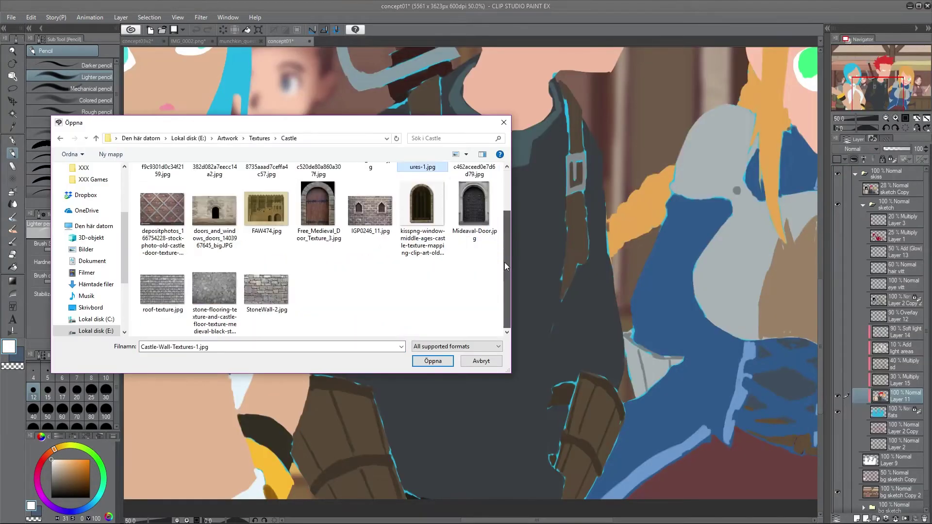
left_click(433, 361)
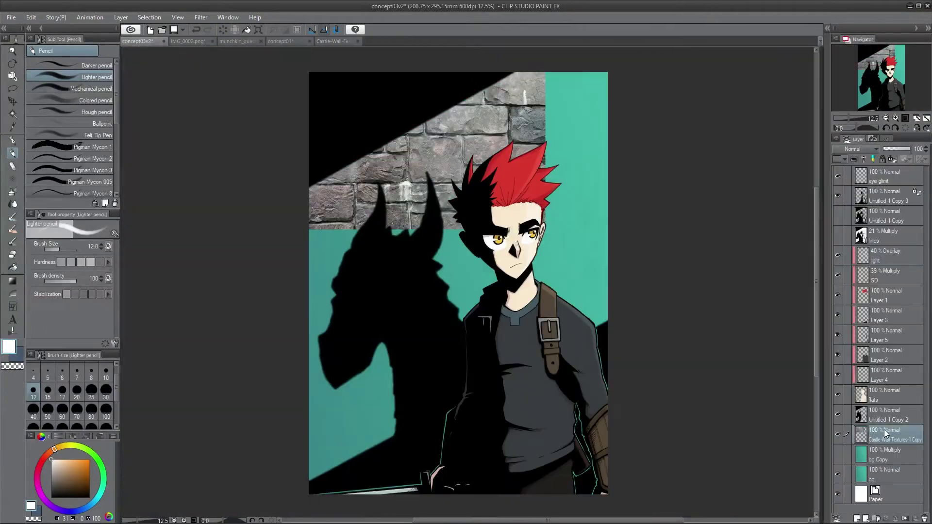
key("ctrl+t")
left_click_drag(545, 230, 607, 287)
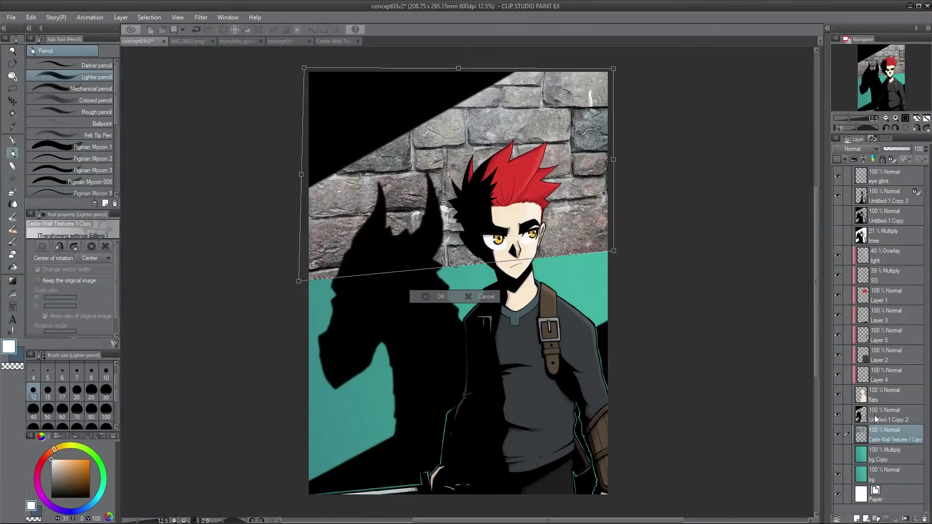
key("Return")
Step: Duplicate the stone wall texture and transform the copy to cover the lower background beneath the first piece
key("k")
key("ctrl+t")
left_click_drag(589, 251, 619, 250)
mouse_move(461, 355)
left_mouse_down()
mouse_move(459, 388)
mouse_move(464, 372)
left_mouse_up()
left_click(449, 511)
left_click_drag(890, 435, 890, 459)
key("Return")
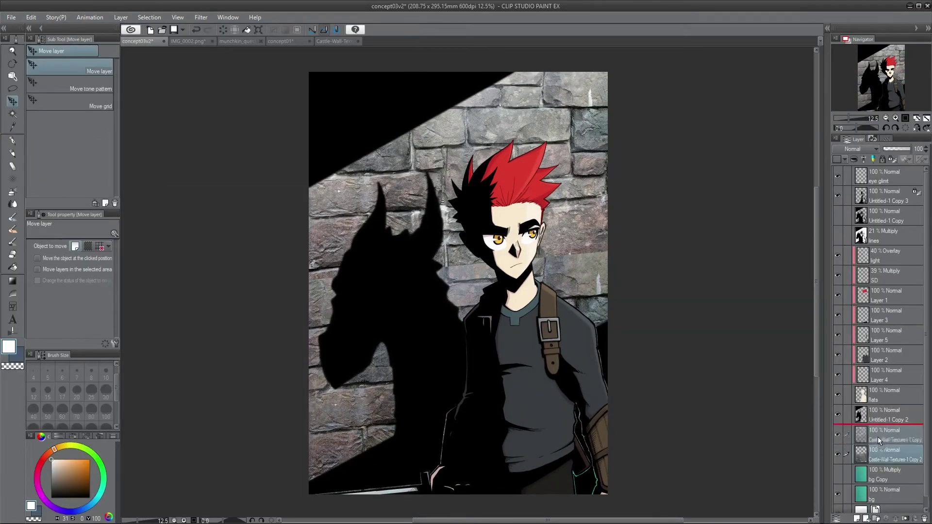
Step: Apply a Gaussian blur of 22.69 to the merged wall texture and place it above the shadow layer as Multiply at 40% opacity
left_click(878, 434)
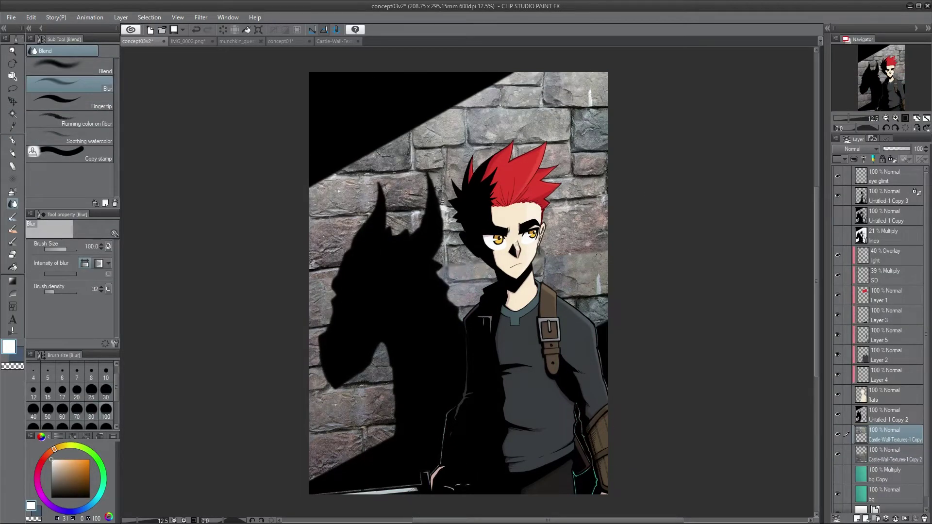
left_click(201, 17)
left_click(316, 38)
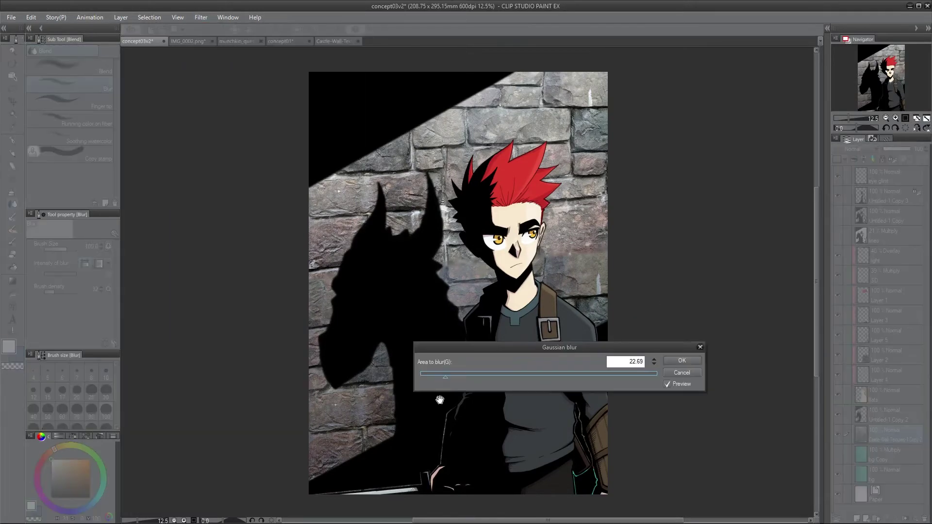
left_click(685, 363)
left_click_drag(887, 433, 887, 413)
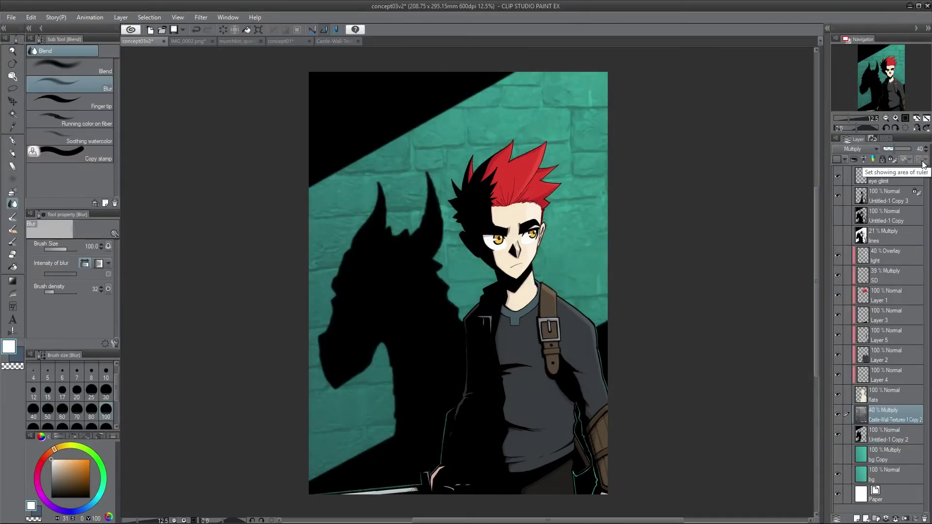
Step: Select the wall area below the upper diagonal shadow and fade the creature's shadow with the Soft eraser at size 2000
left_click(889, 435)
key("e")
left_click(861, 455, "ctrl")
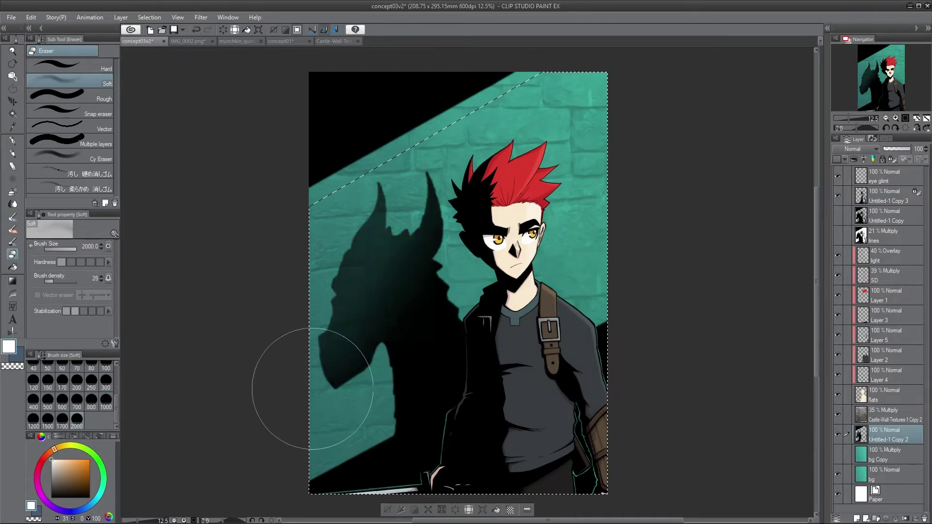
left_click_drag(312, 396, 340, 218)
key("ctrl+d")
Step: Reduce the wall texture's opacity to 30% and fade the shadows in the upper and lower left corners with the Soft eraser
key("m")
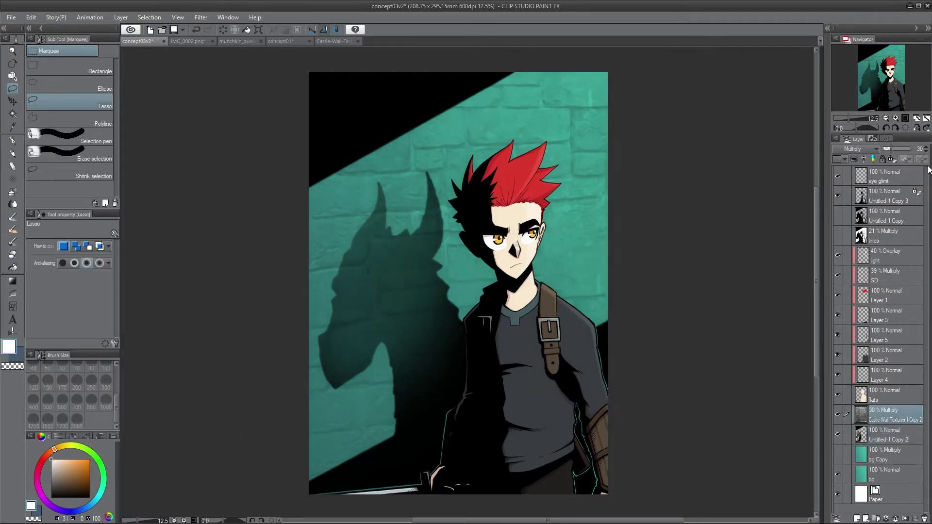
left_click(889, 434)
key("e")
mouse_move(461, 97)
left_mouse_down()
mouse_move(271, 188)
mouse_move(303, 476)
left_mouse_up()
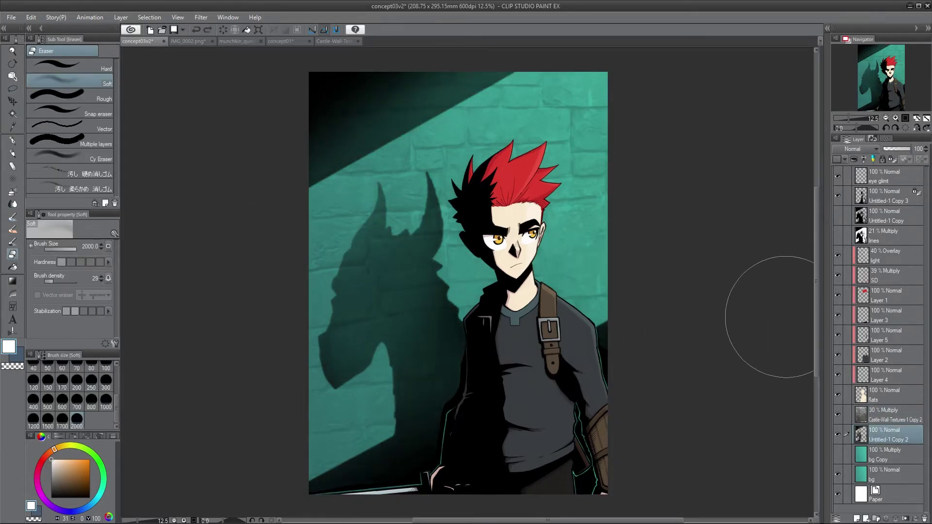
Step: Clean the shadow edge beside the jacket sleeve with the Cy Eraser at size 70 and duplicate the shadow layer
key("ctrl+plus")
key("ctrl+plus")
key("ctrl+plus")
left_click(92, 157)
right_click(860, 230)
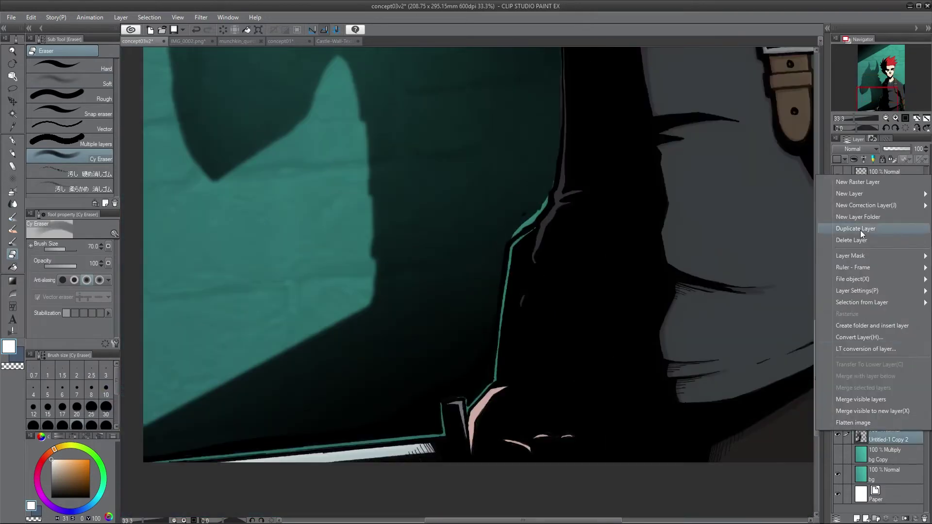
left_click(861, 231)
Step: Set the duplicated shadow layer's blending mode to Multiply and pick the Soft eraser at size 2000
key("ctrl+minus")
key("ctrl+minus")
key("ctrl+minus")
left_click(92, 83)
key("ctrl+minus")
key("ctrl+minus")
key("ctrl+plus")
key("ctrl+plus")
key("ctrl+plus")
key("ctrl+plus")
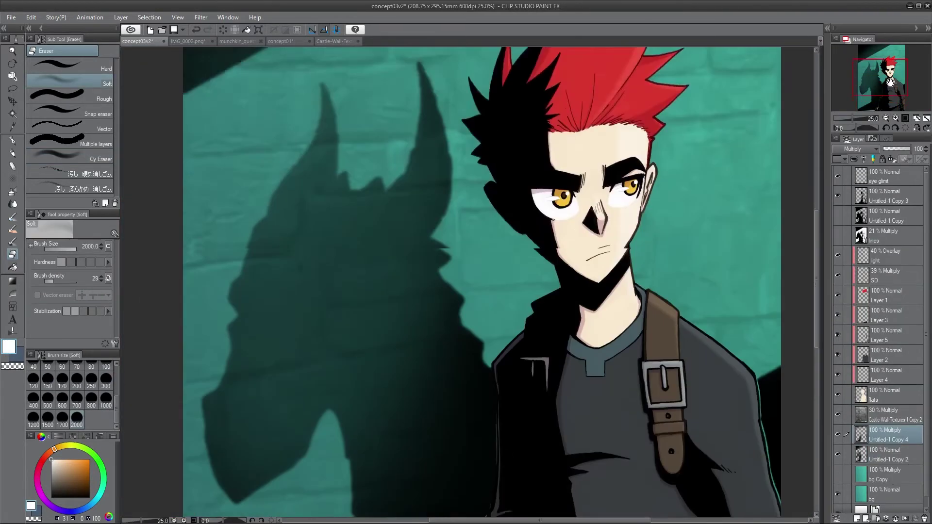
Step: Add a new raster layer directly above the bg layer and choose a dark teal for the Lighter pencil
scroll(333, 354, "down", 3)
key("alt+bracketleft")
key("p")
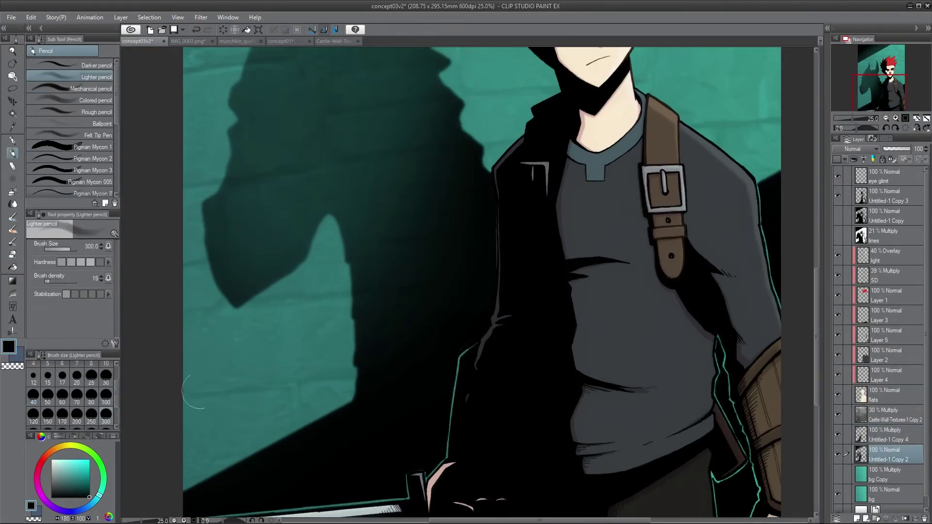
key("alt+bracketleft")
key("alt+bracketleft")
key("alt+bracketleft")
key("ctrl+minus")
key("ctrl+minus")
key("alt+bracketleft")
key("alt+bracketleft")
key("ctrl+shift+n")
left_click(320, 434, "alt")
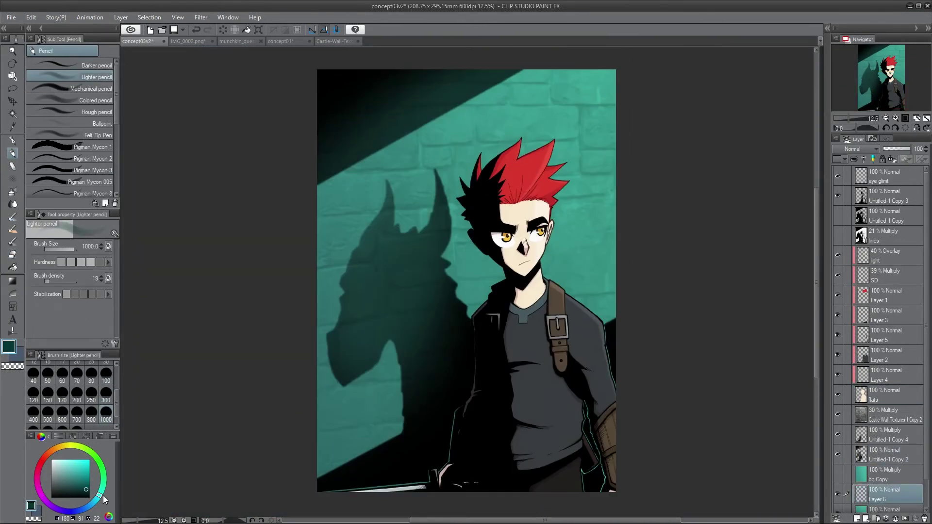
Step: Shade the wall's left side with the Lighter pencil at size 2000 and blur it as a Multiply layer at 35% opacity
key("bracketright")
key("bracketright")
key("bracketright")
key("bracketright")
mouse_move(311, 434)
left_mouse_down()
mouse_move(666, 303)
mouse_move(289, 228)
left_mouse_up()
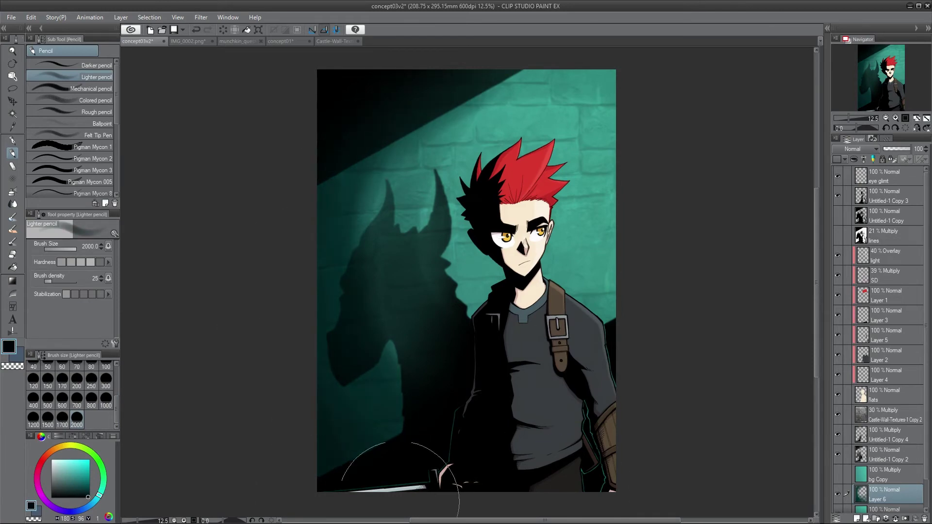
key("ctrl+shift+g")
left_click(681, 362)
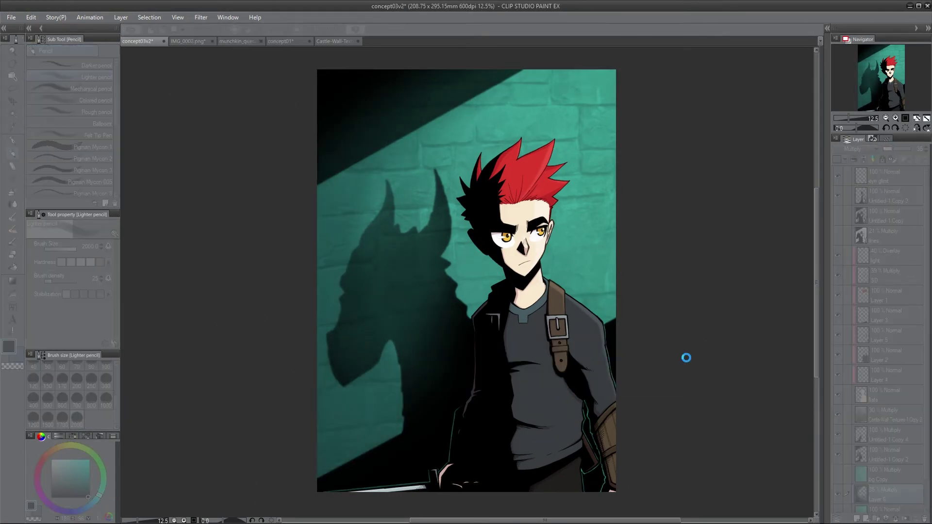
Step: Group all the character layers into a folder named char and duplicate the folder
key("ctrl+alt+a")
left_click(877, 519)
right_click(883, 175)
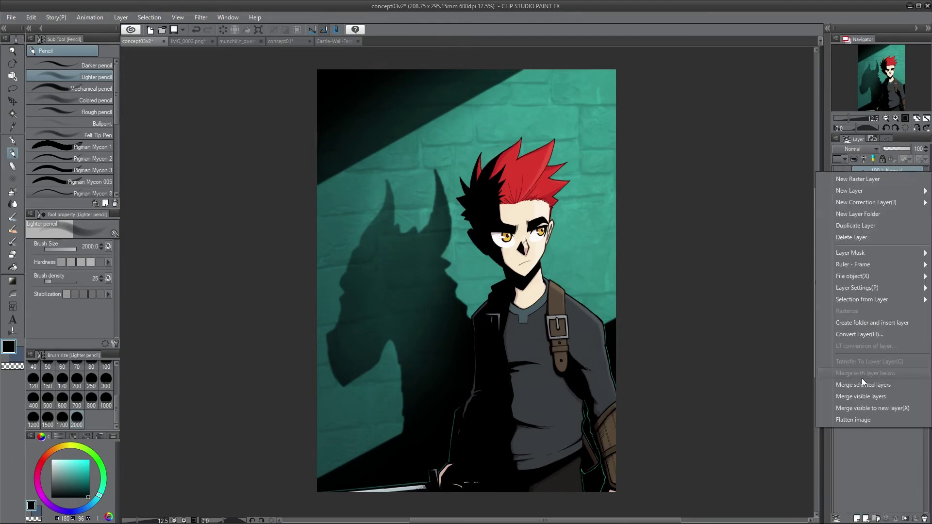
Step: Merge the duplicated char folder into a single layer and give it a Gaussian blur at 25% opacity
left_click(861, 397)
key("ctrl+shift+g")
key("Return")
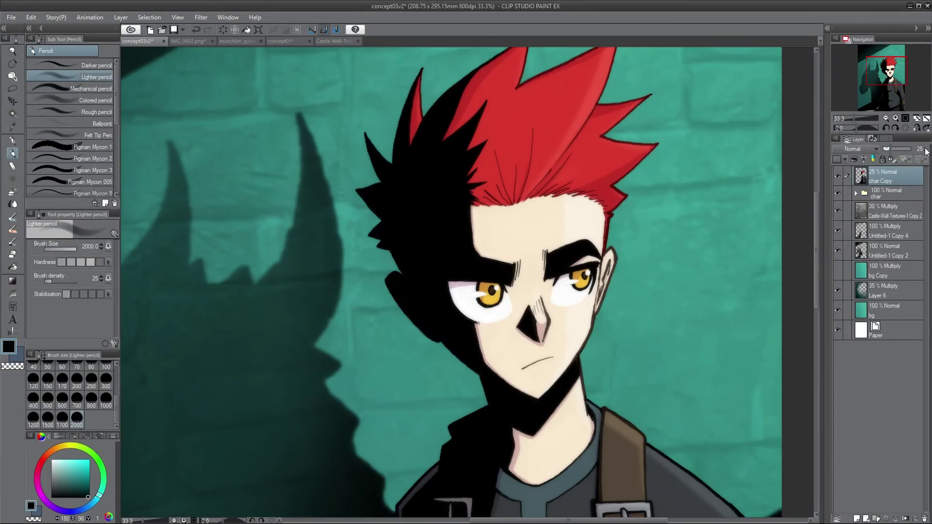